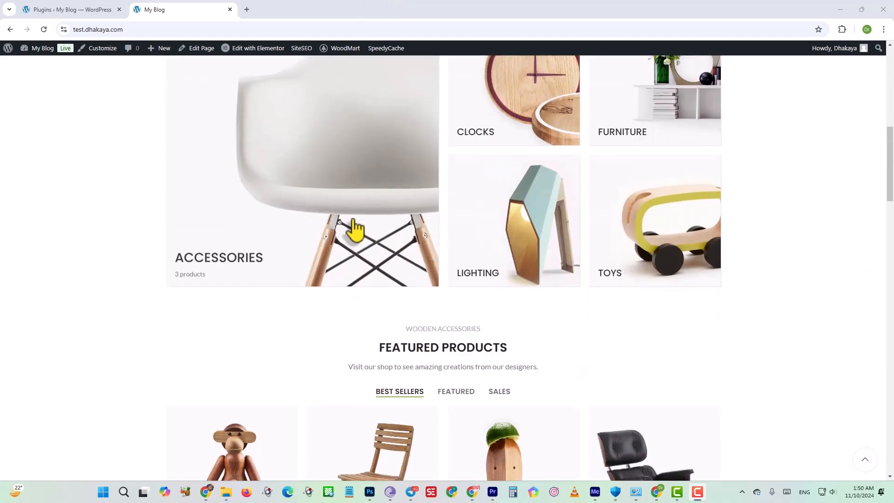
Browse the store's homepage and look over the Classic wooden chair product page.
scroll(355, 230, "up", 6)
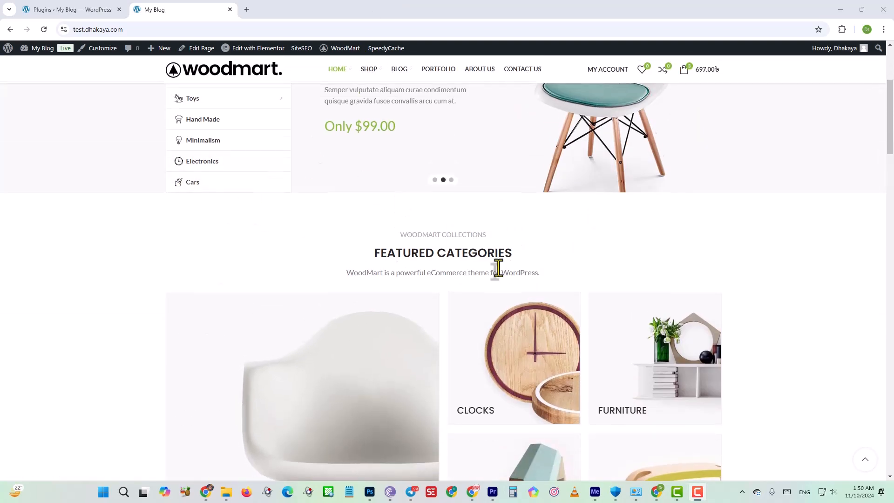
scroll(498, 267, "down", 10)
left_click(227, 215)
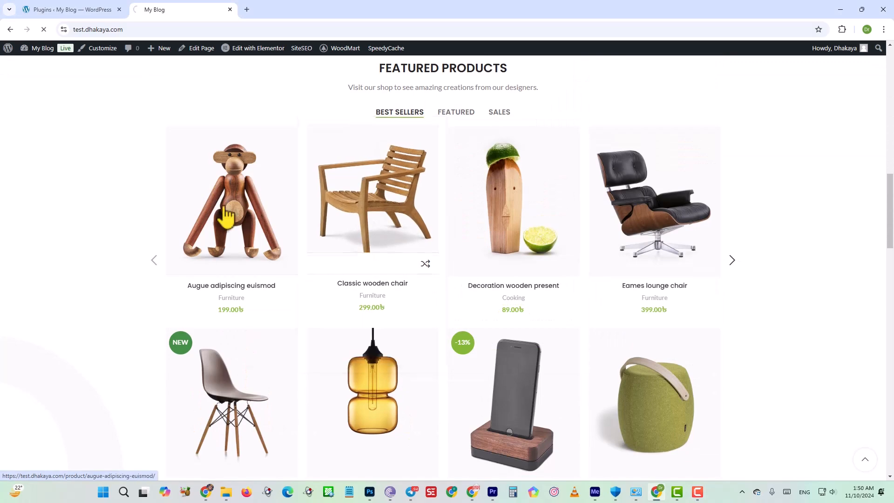
left_click(316, 127)
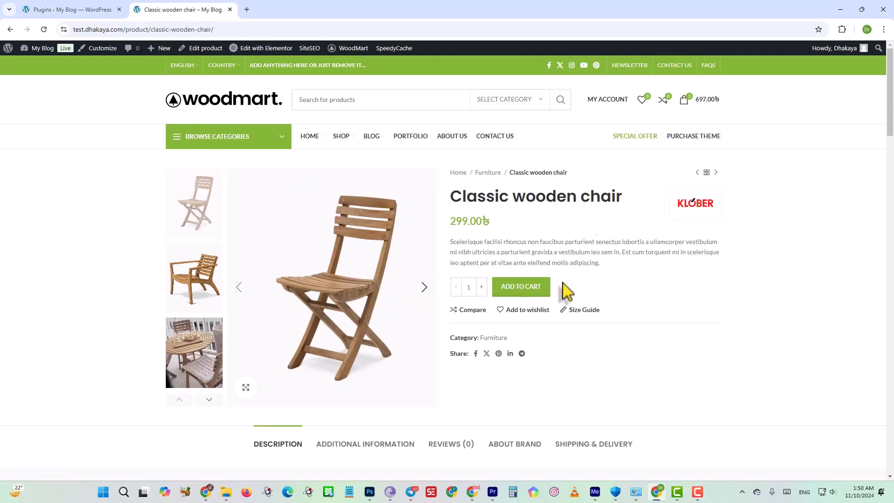
scroll(190, 235, "down", 4)
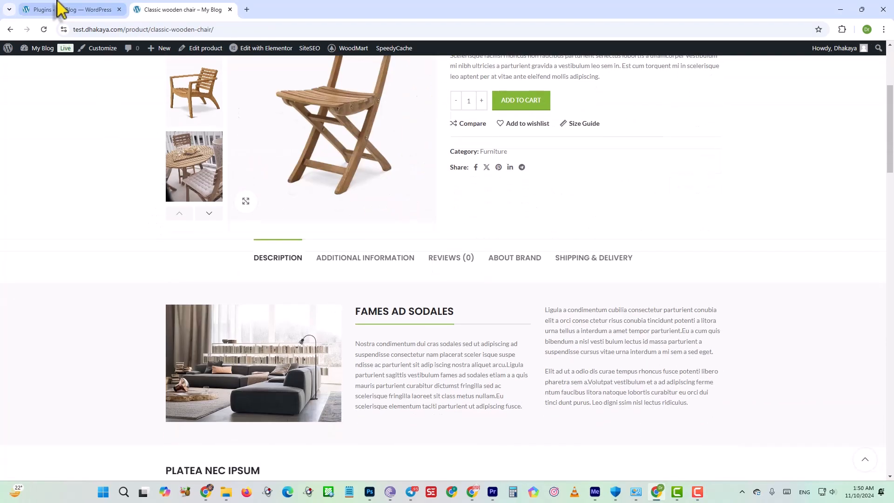
View the WordPress admin dashboard and return to the Classic wooden chair product page.
left_click(59, 9)
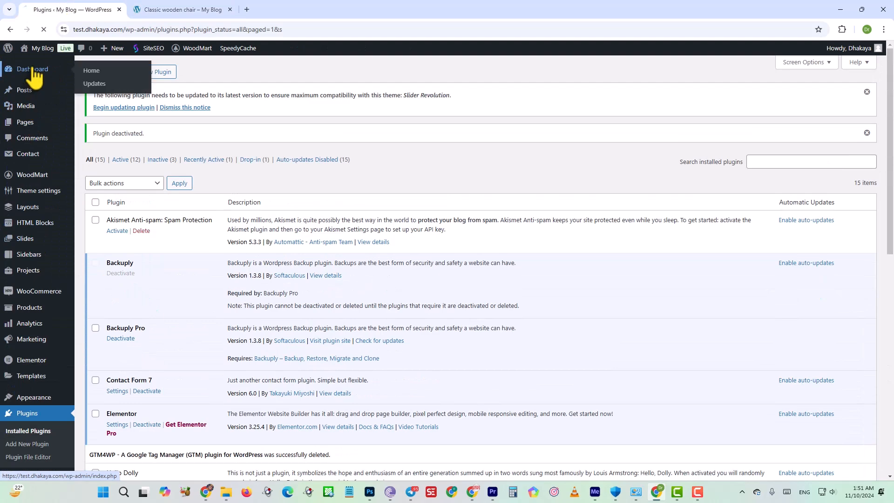
left_click(34, 70)
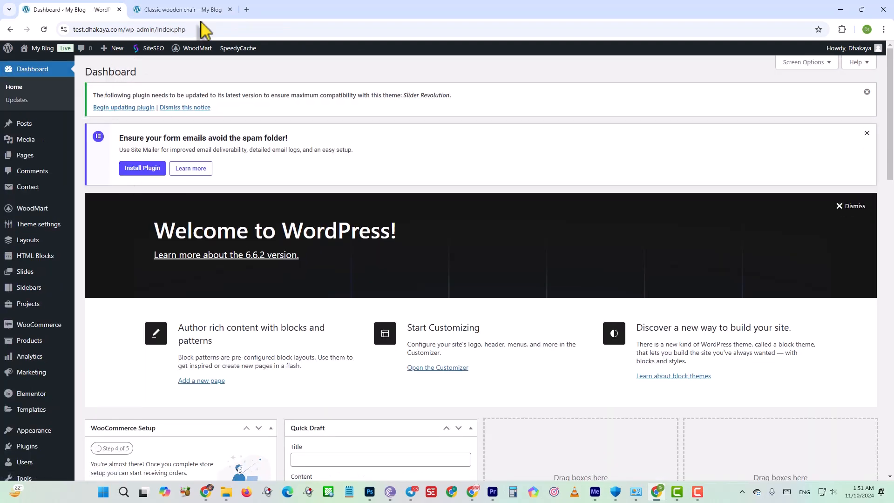
left_click(208, 10)
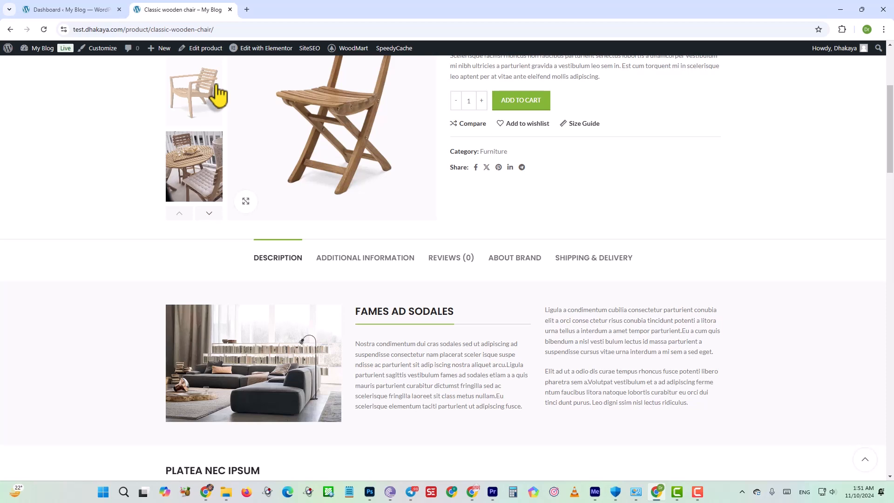
Search Google for "google tag manager" in a new browser tab and open the Google Tag Manager site.
left_click(247, 9)
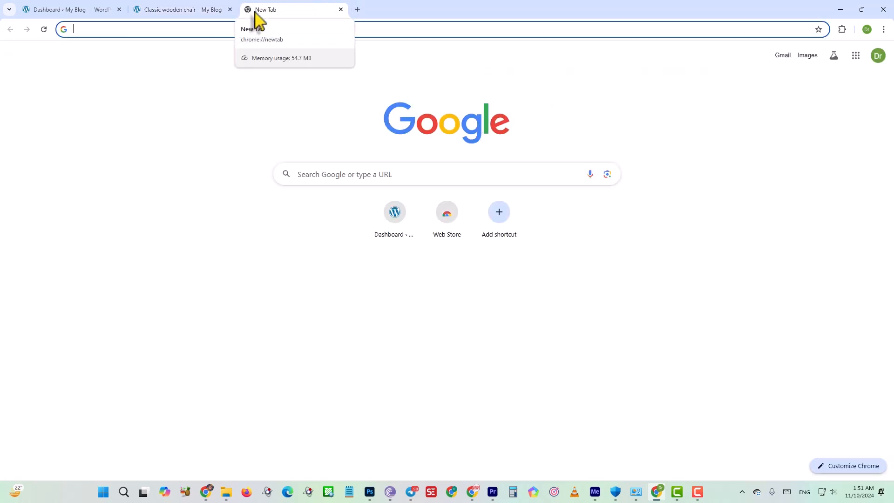
type("g")
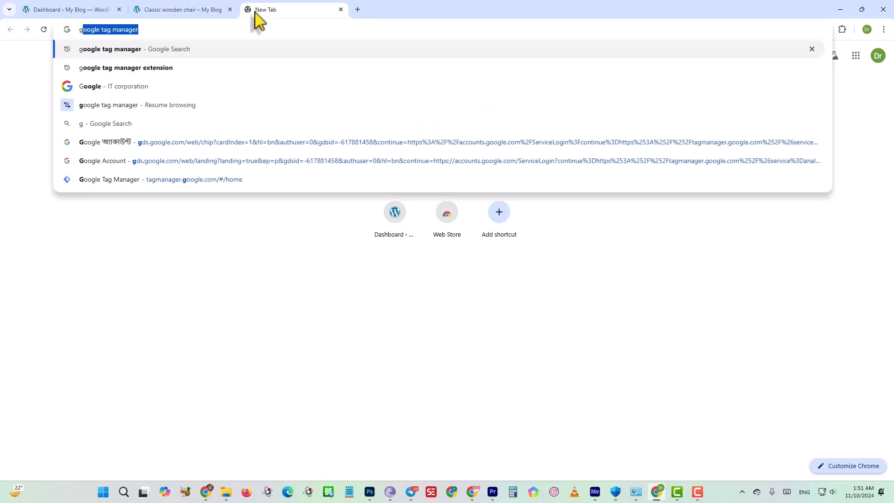
key("Return")
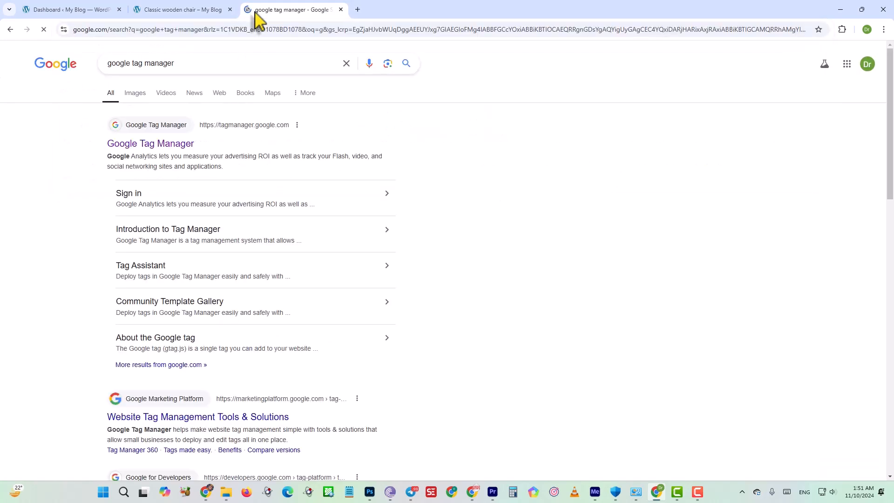
left_click(184, 147)
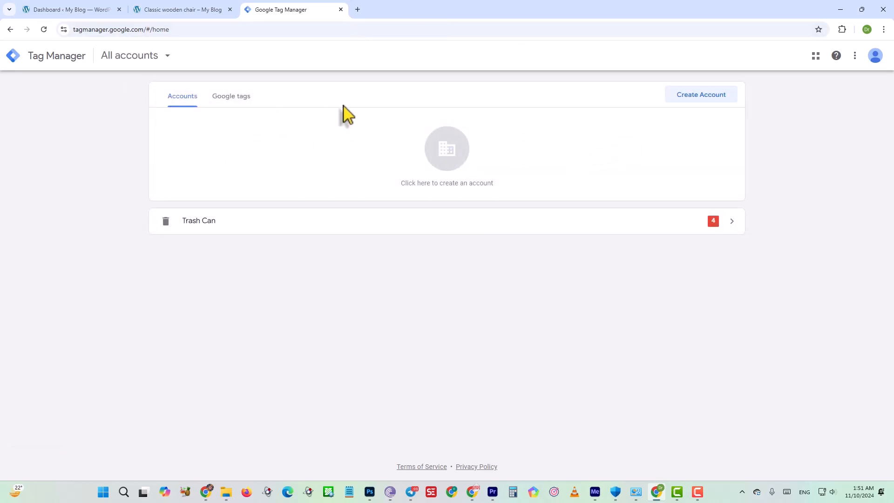
Begin a new Tag Manager account and fill in the account name with the suggested shop management name.
left_click(707, 94)
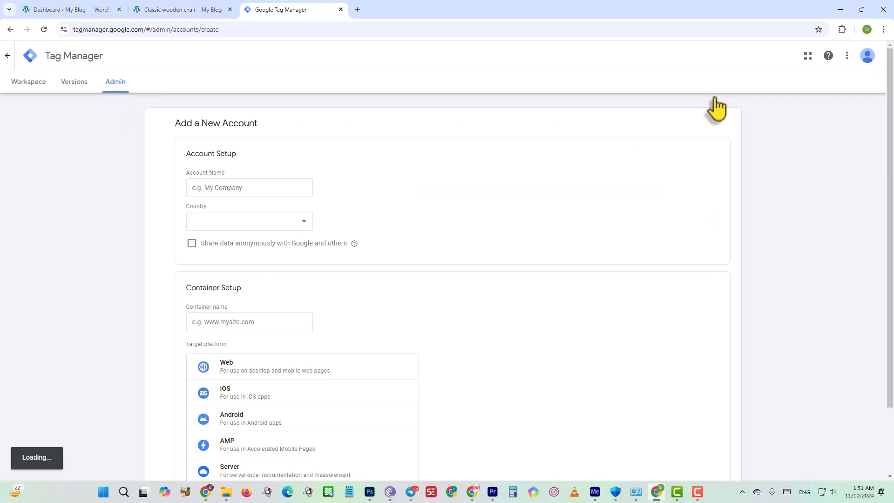
left_click(234, 193)
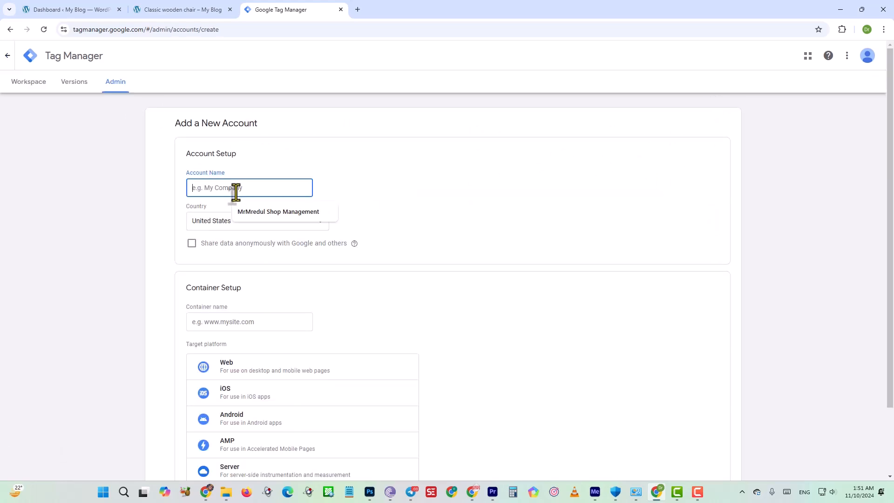
left_click(272, 213)
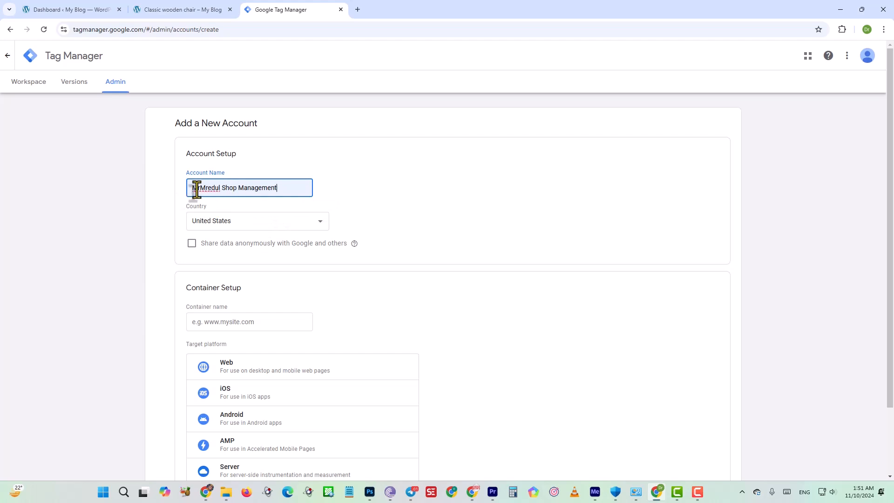
left_click_drag(190, 188, 279, 184)
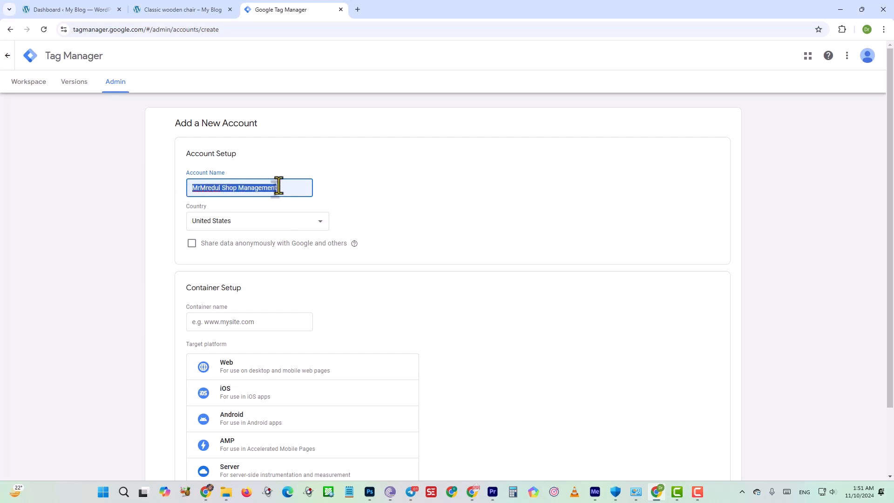
left_click(378, 184)
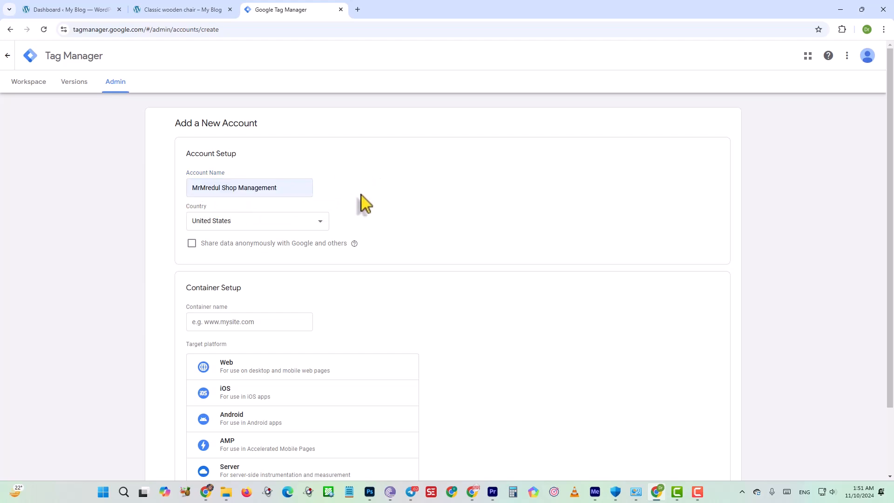
Use United States as the account's country and enable sharing data anonymously with Google and others.
left_click(235, 219)
left_click(253, 218)
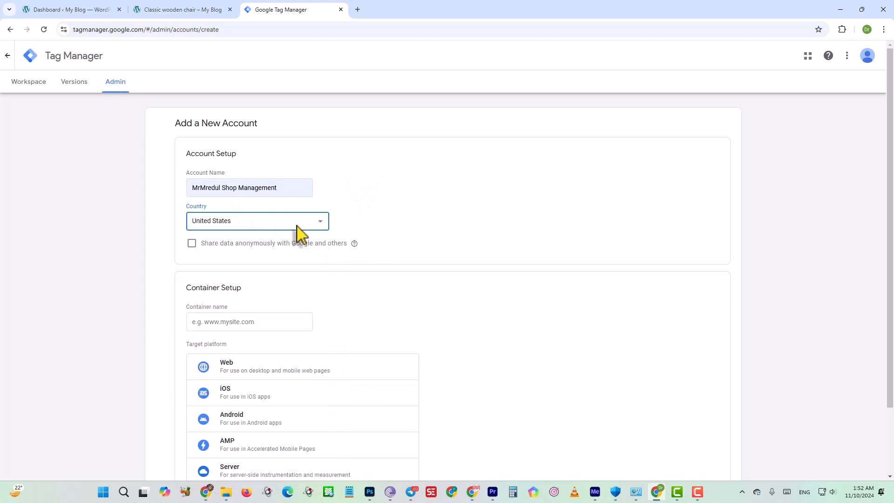
left_click(192, 245)
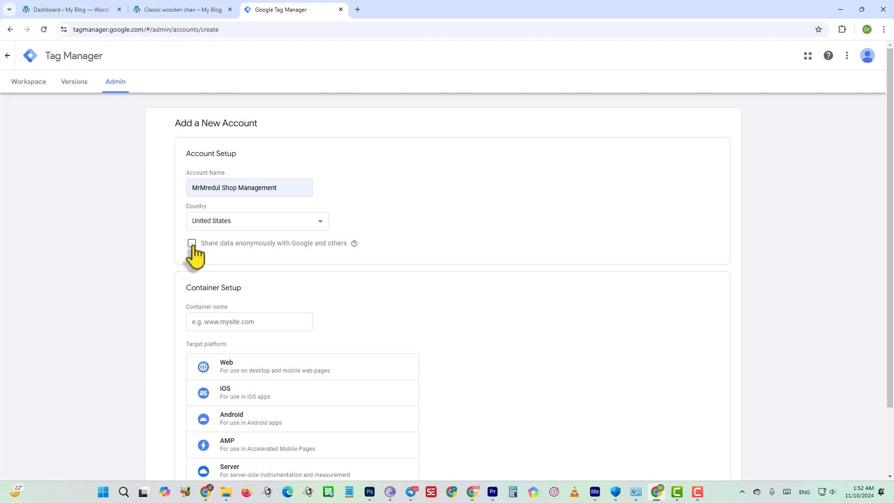
left_click(192, 244)
Name the container "Test Dhakaya" in the container setup.
scroll(201, 326, "down", 2)
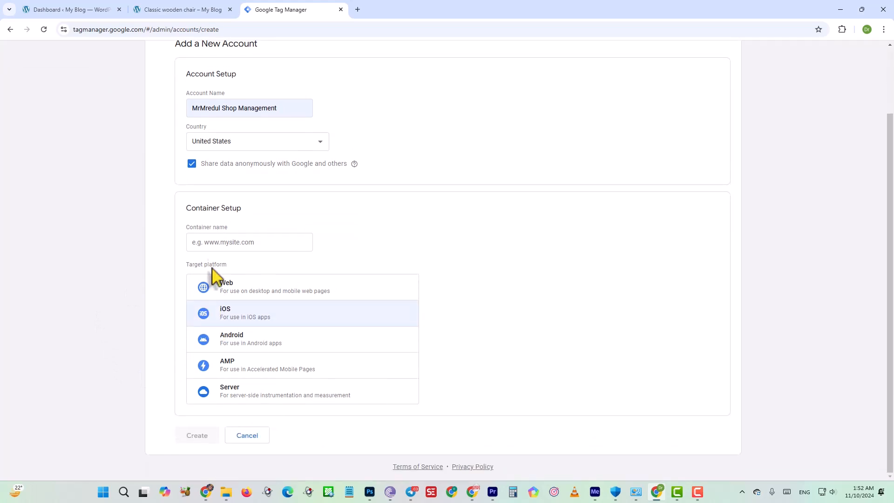
left_click_drag(228, 228, 189, 230)
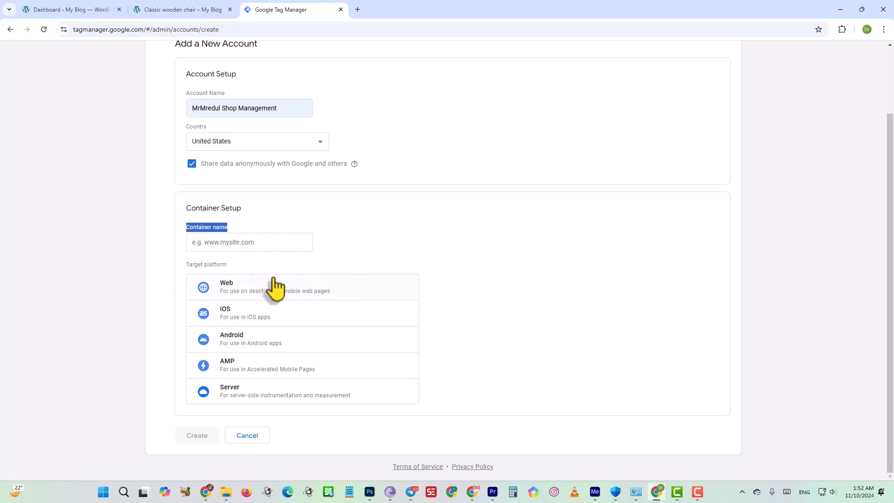
left_click(208, 225)
scroll(214, 219, "up", 2)
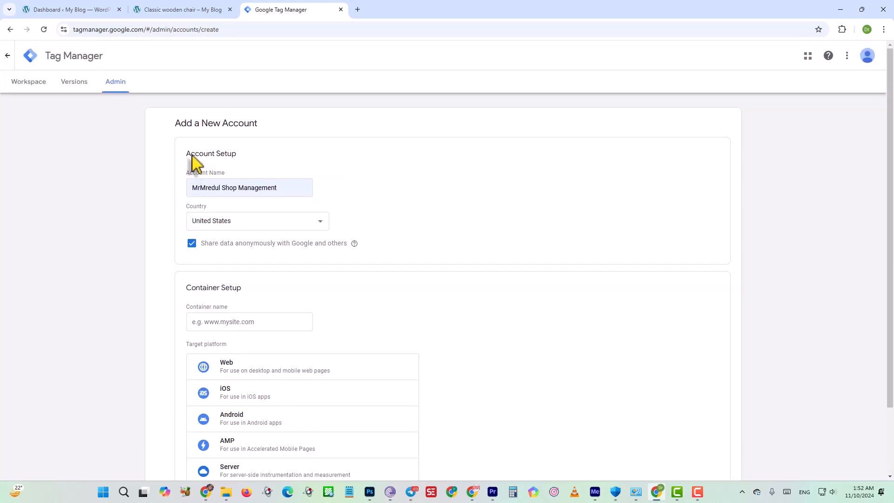
left_click_drag(190, 154, 237, 155)
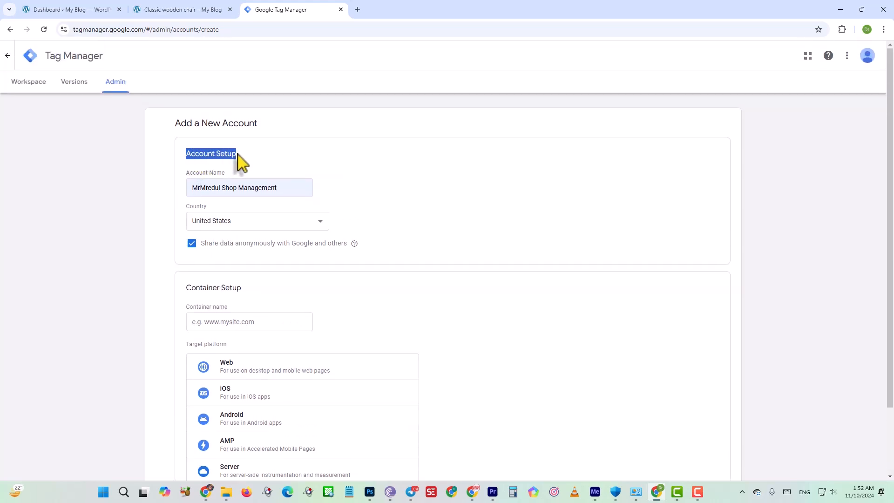
left_click(190, 160)
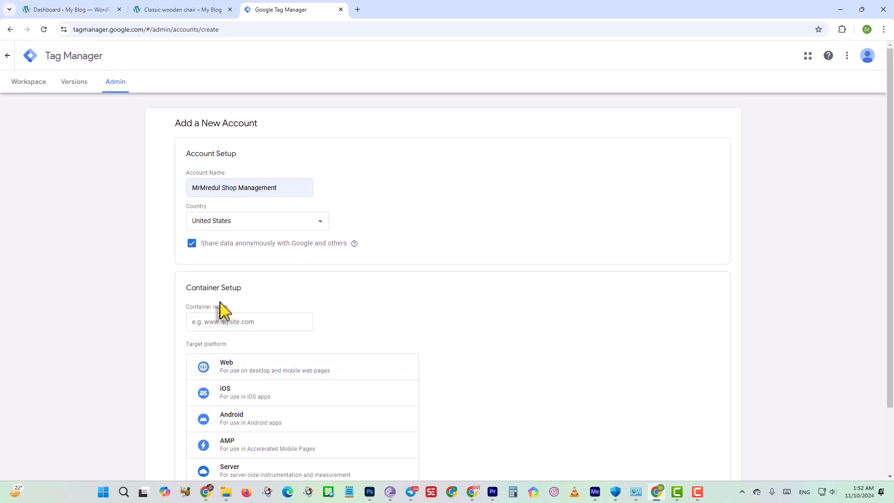
left_click(222, 324)
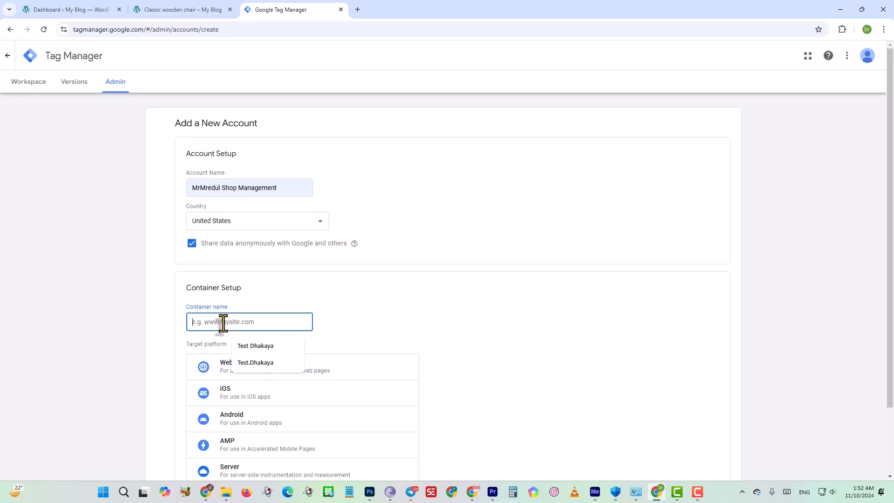
left_click(252, 345)
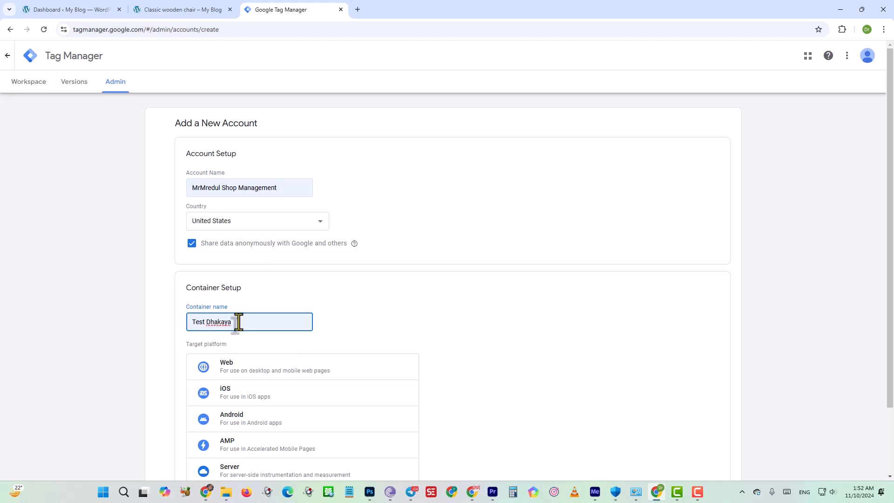
Check the store's product page and choose Web as the container's target platform.
scroll(307, 355, "down", 3)
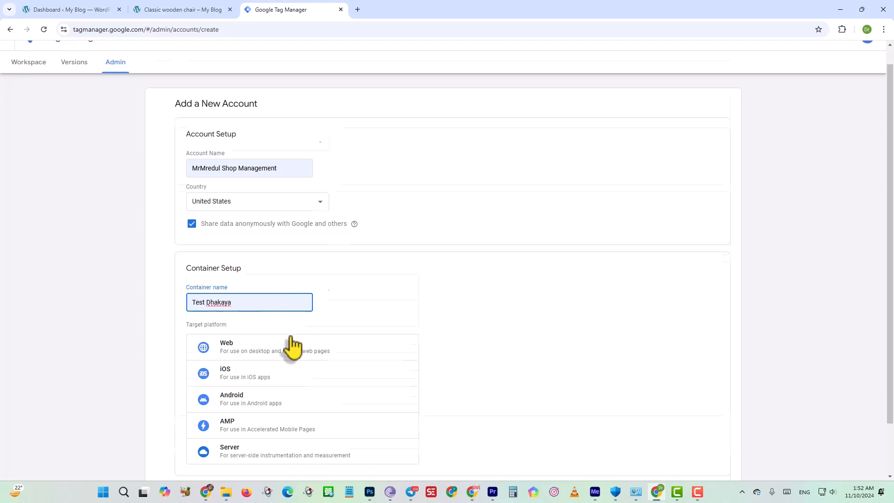
left_click_drag(229, 267, 197, 267)
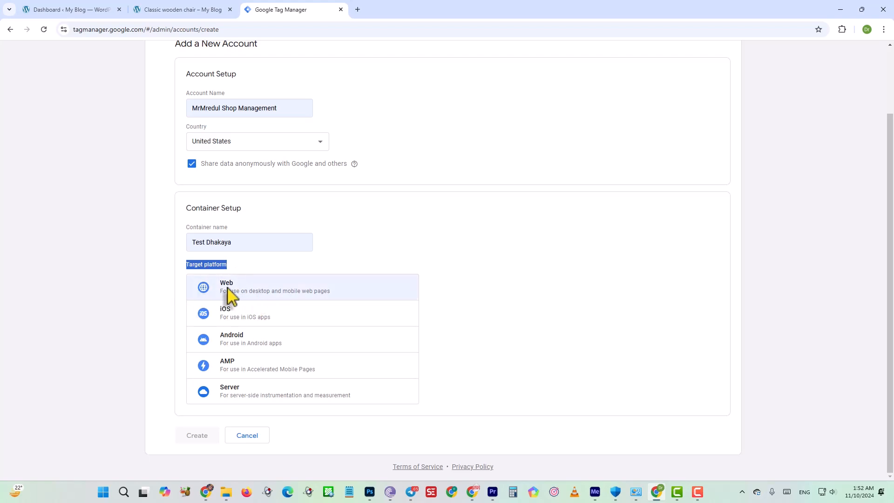
left_click(182, 11)
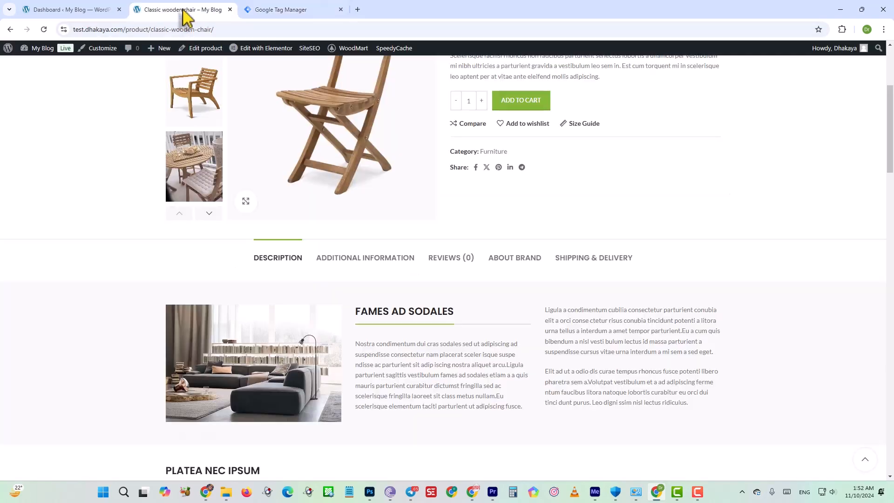
scroll(219, 200, "up", 4)
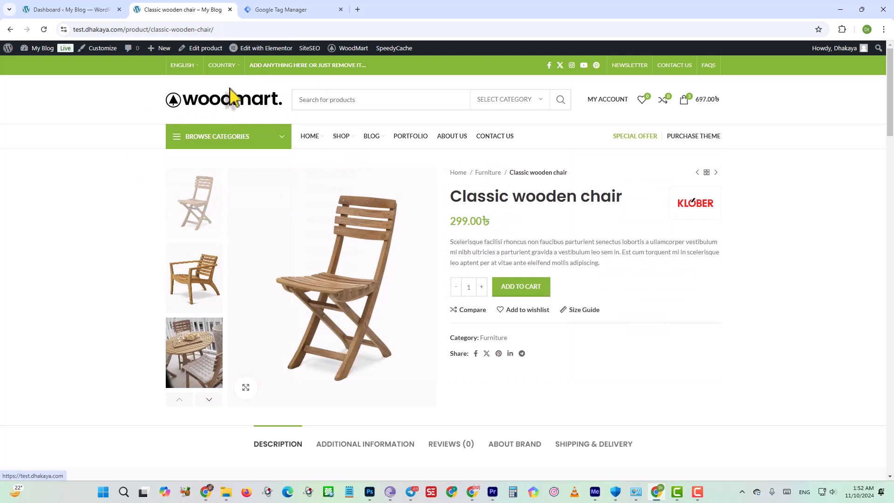
left_click(285, 9)
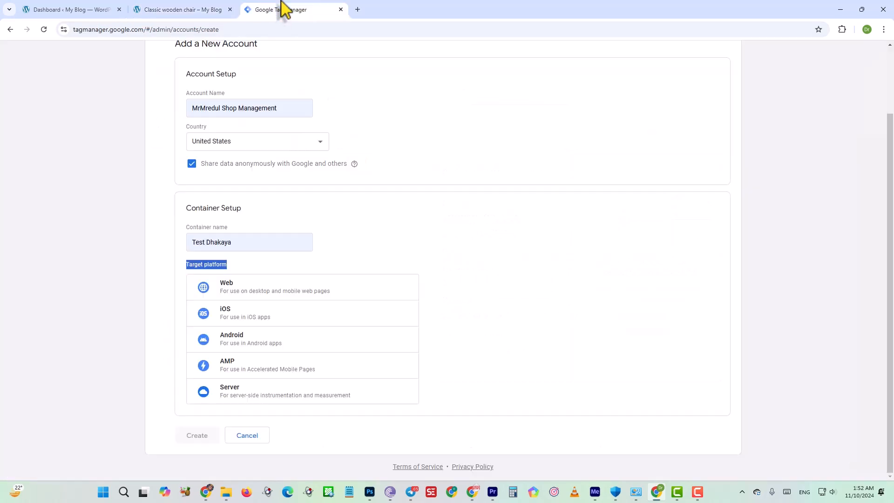
left_click(231, 288)
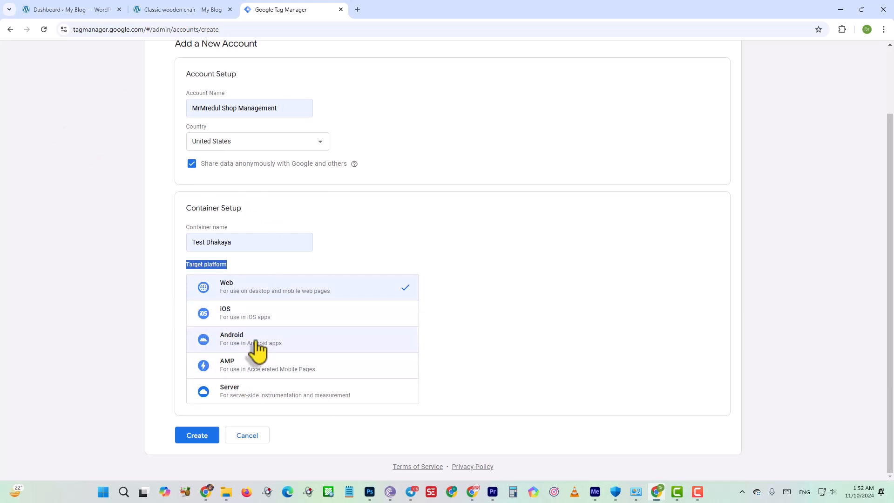
left_click(249, 278)
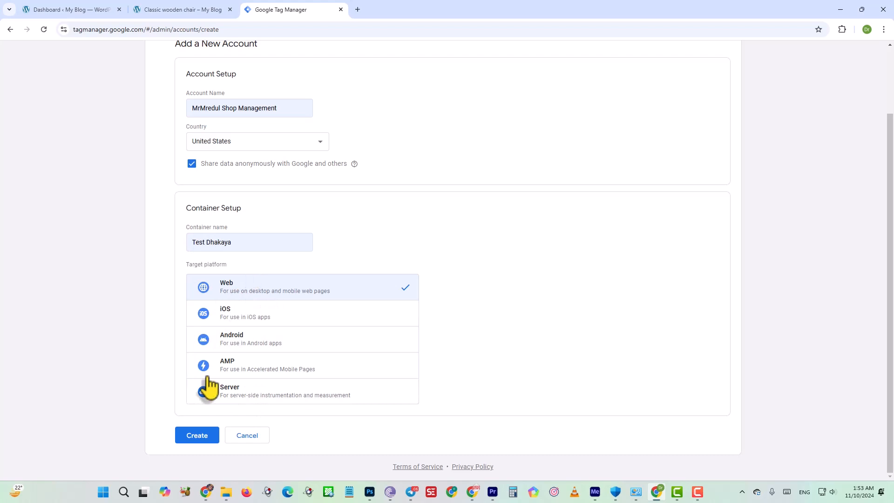
Create the account and container, accepting the Google Tag Manager Terms of Service Agreement.
left_click(200, 441)
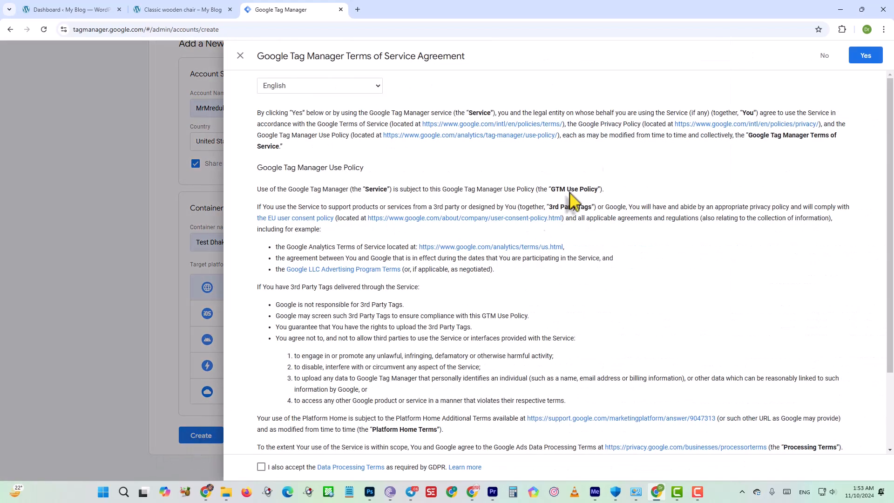
scroll(593, 206, "down", 3)
left_click_drag(347, 66, 492, 65)
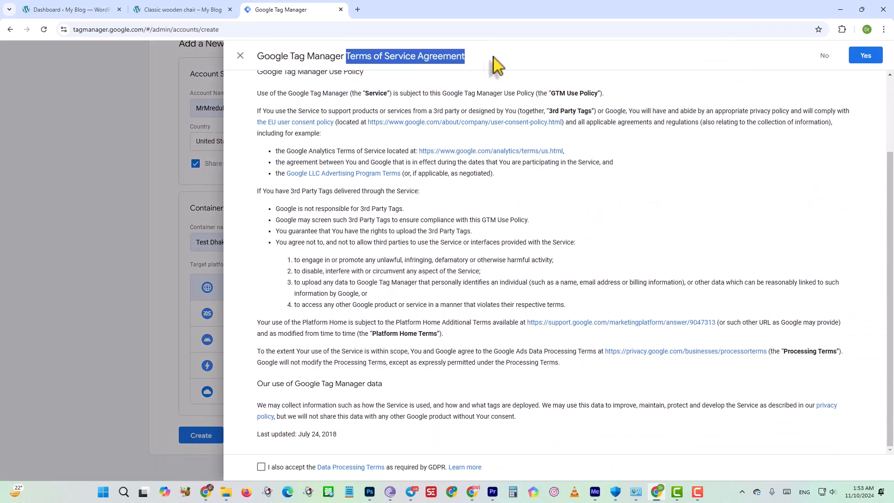
left_click(863, 58)
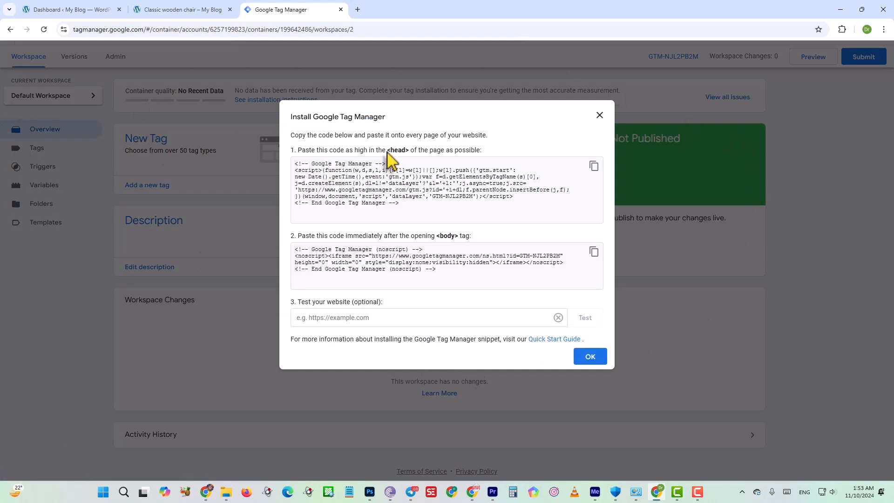
Examine the head installation snippet and the container ID inside it, and close the Google Tag Manager installation instructions.
left_click_drag(386, 150, 409, 150)
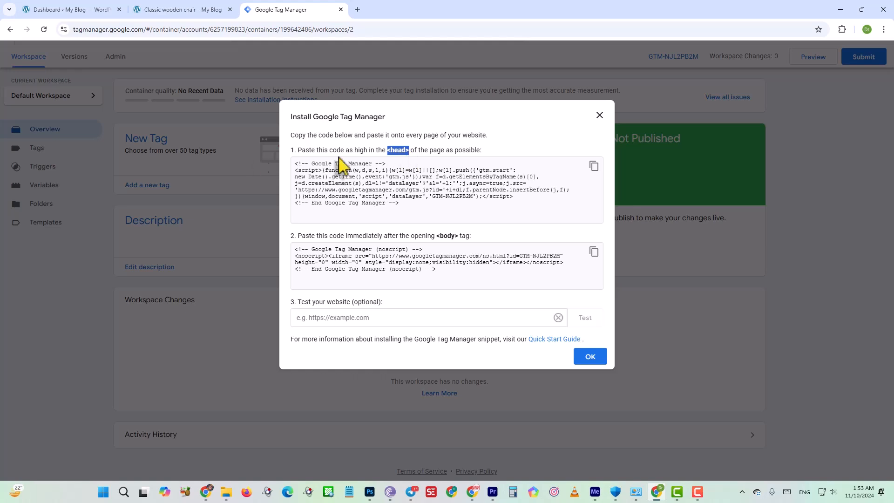
left_click_drag(399, 203, 291, 163)
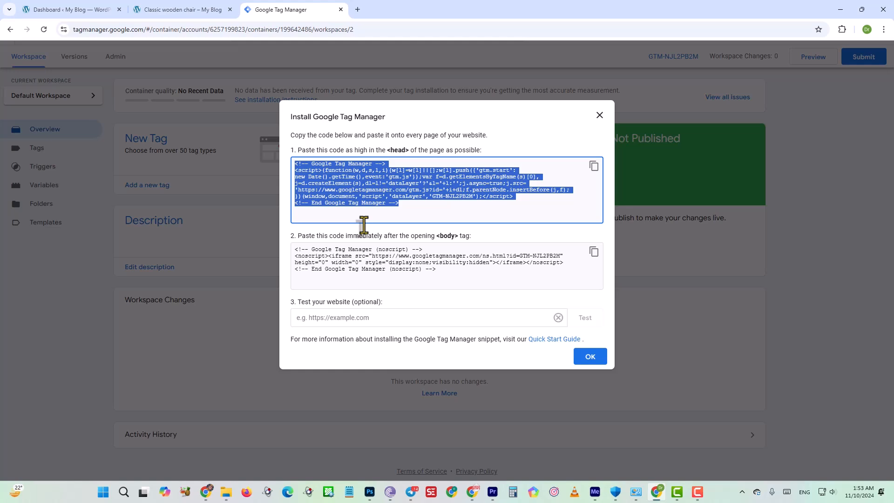
left_click_drag(405, 122, 295, 120)
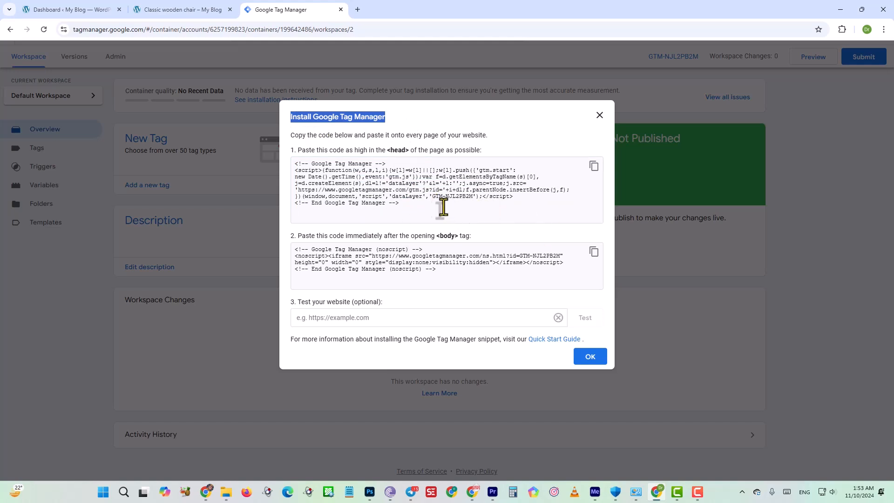
left_click_drag(432, 200, 461, 198)
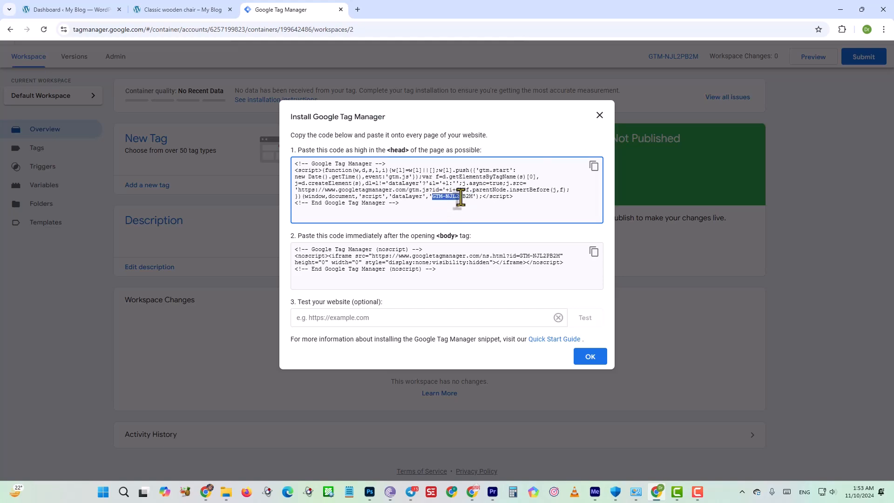
left_click(600, 115)
Locate and select the container ID shown in the Test Dhakaya workspace.
left_click_drag(636, 57, 698, 60)
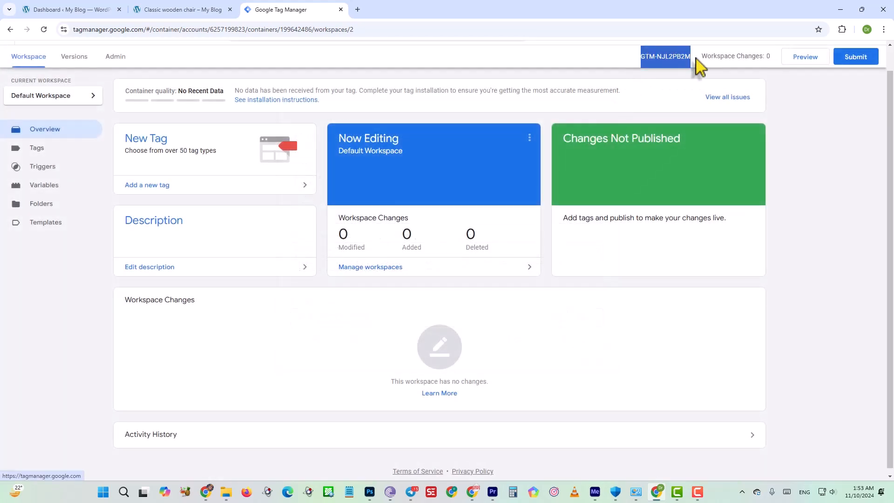
scroll(465, 187, "up", 1)
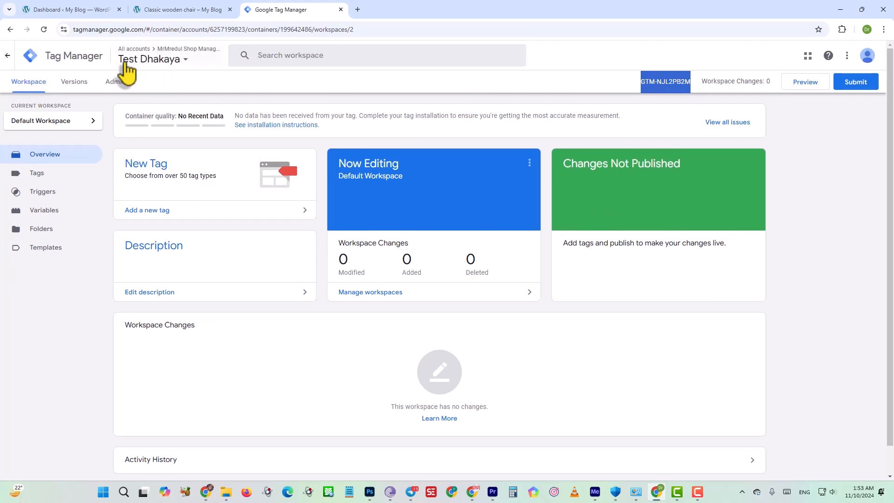
left_click(371, 396)
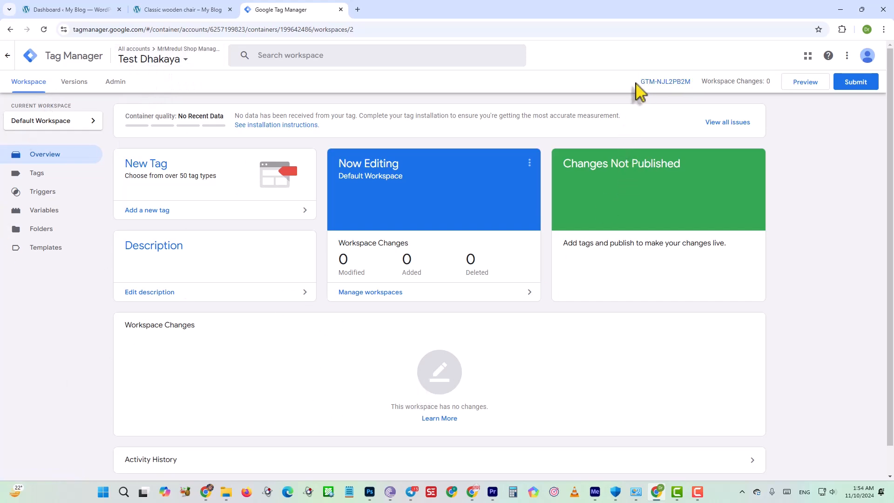
left_click_drag(641, 82, 690, 85)
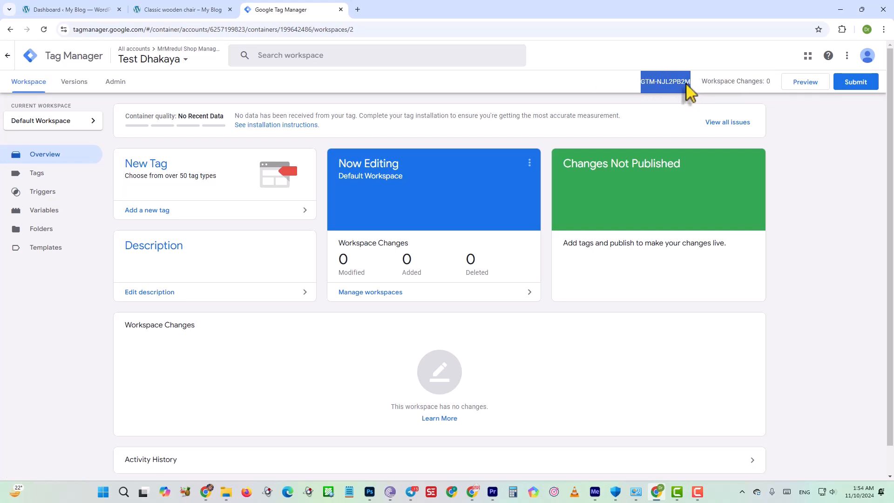
Switch to the WordPress dashboard and search the plugins available to add for "GTM4wp".
left_click(78, 10)
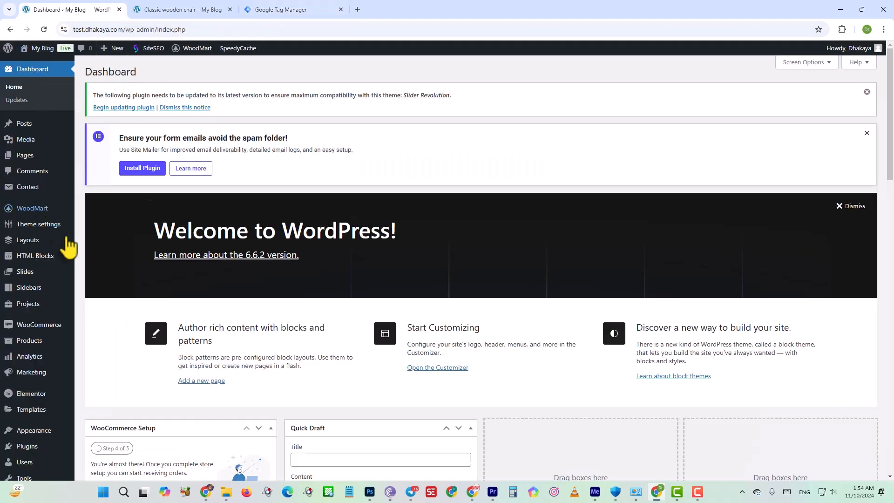
scroll(39, 370, "down", 2)
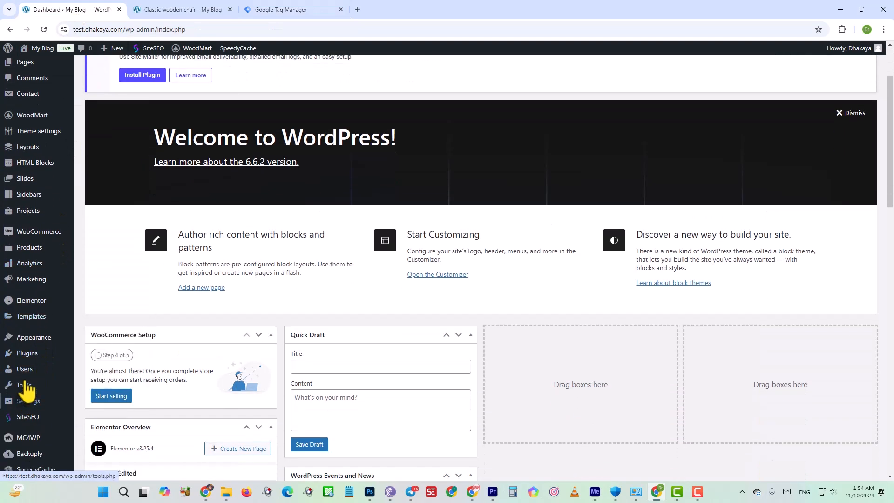
mouse_move(28, 354)
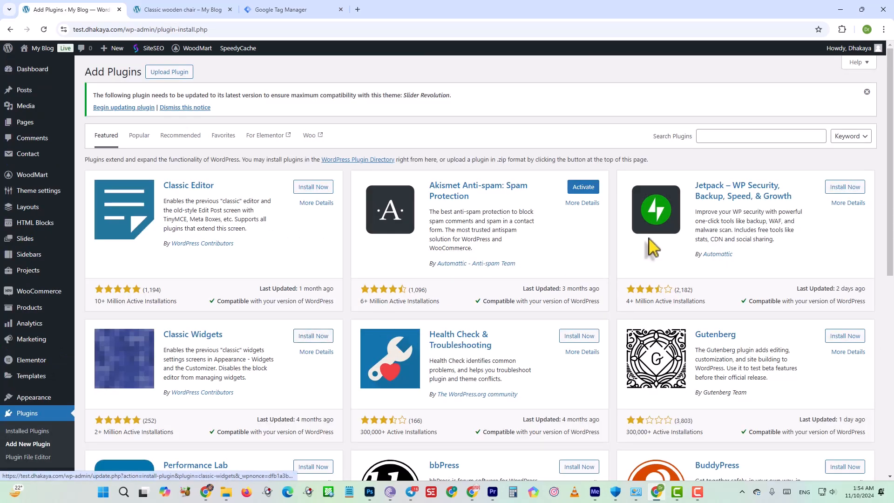
left_click(717, 136)
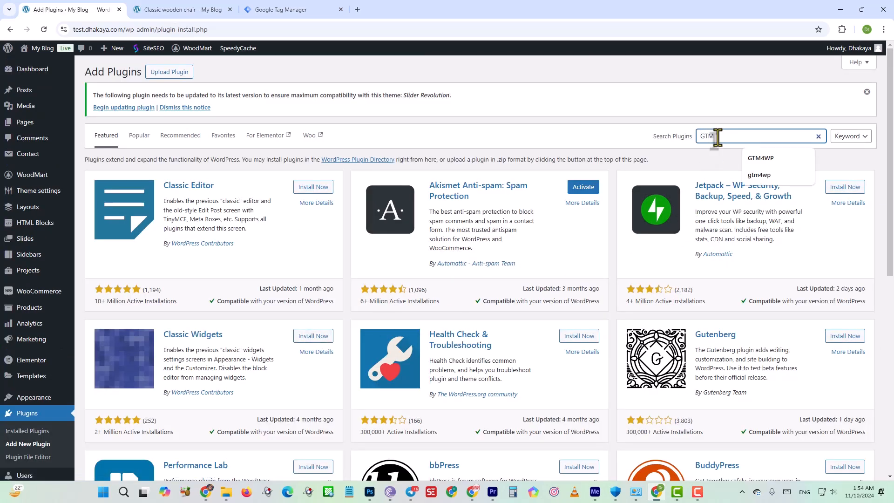
type("GTM4")
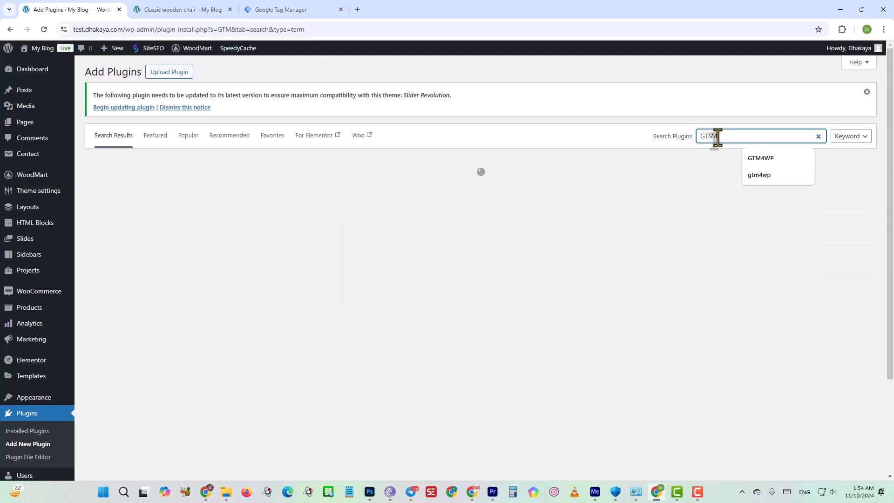
type("wp")
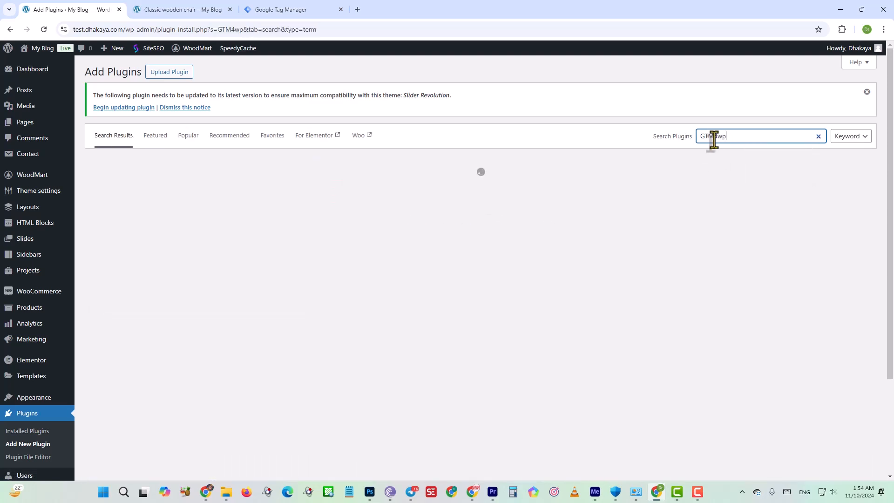
left_click(715, 138)
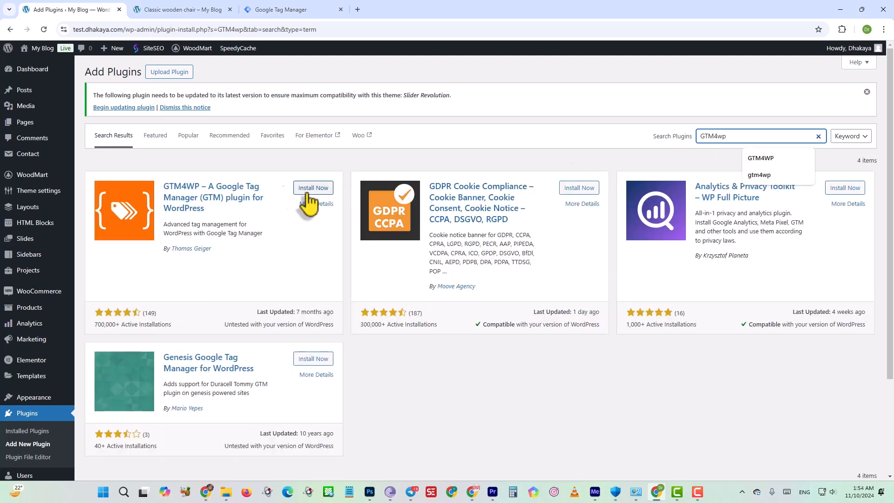
Install and activate the plugin "GTM4WP – A Google Tag Manager (GTM) plugin for WordPress".
left_click_drag(161, 188, 199, 184)
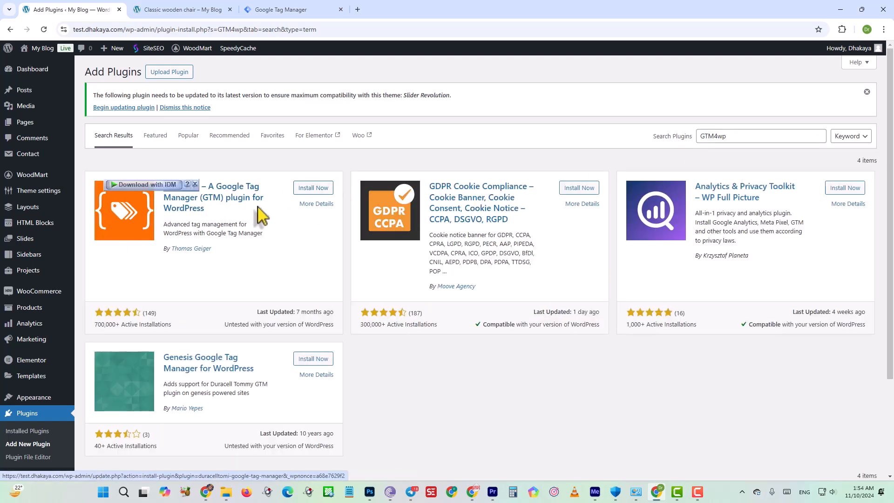
left_click(309, 188)
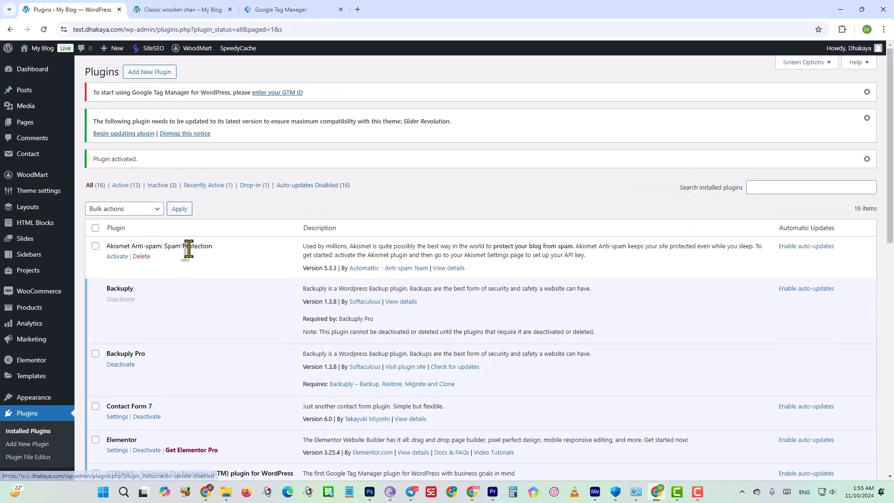
Open the Google Tag Manager for WordPress options from the site's settings and find the Google Tag Manager ID field.
scroll(169, 332, "down", 5)
scroll(169, 332, "down", 1)
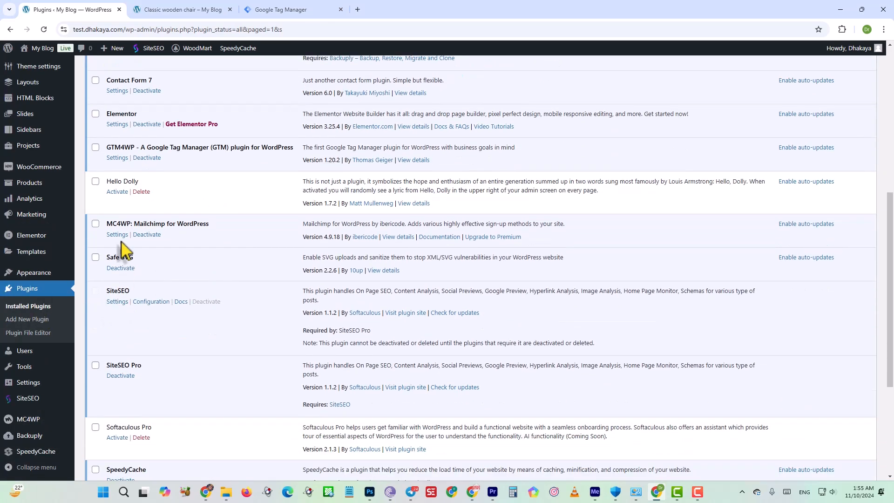
left_click_drag(218, 228, 103, 224)
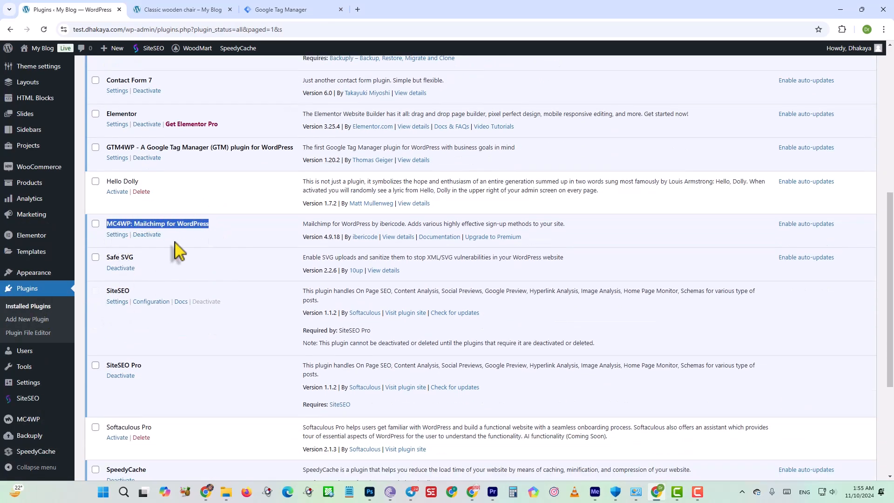
scroll(70, 285, "down", 3)
scroll(69, 285, "down", 2)
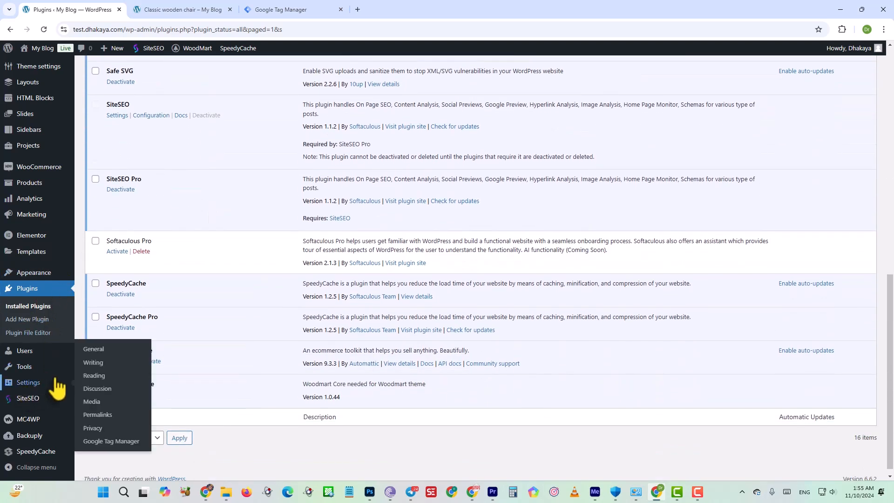
mouse_move(44, 385)
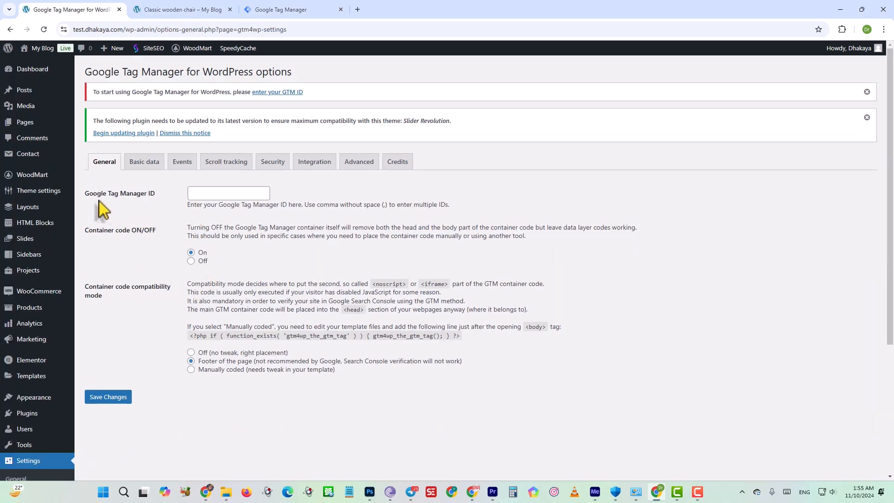
left_click_drag(86, 195, 150, 196)
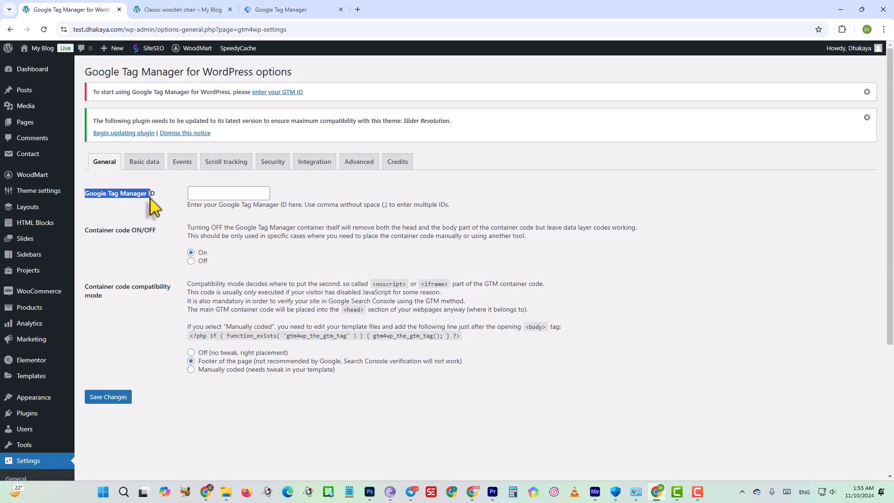
Switch to Google Tag Manager and copy the Test Dhakaya container ID.
left_click(284, 9)
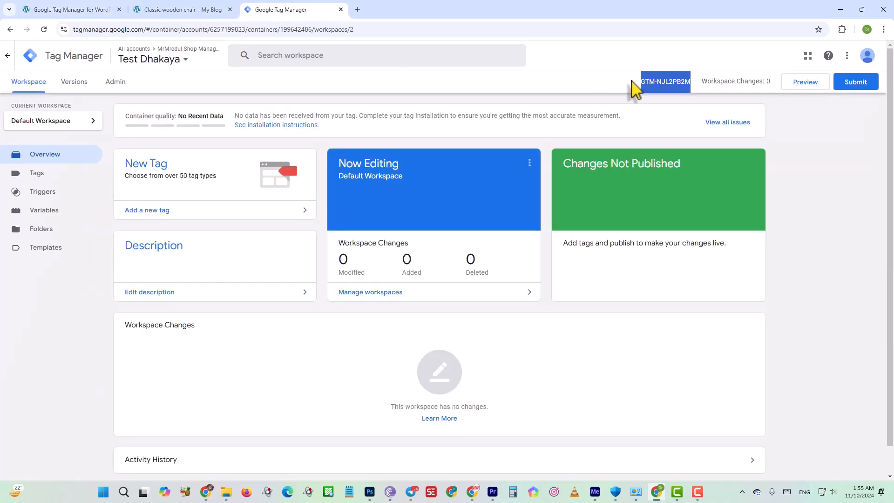
right_click(672, 88)
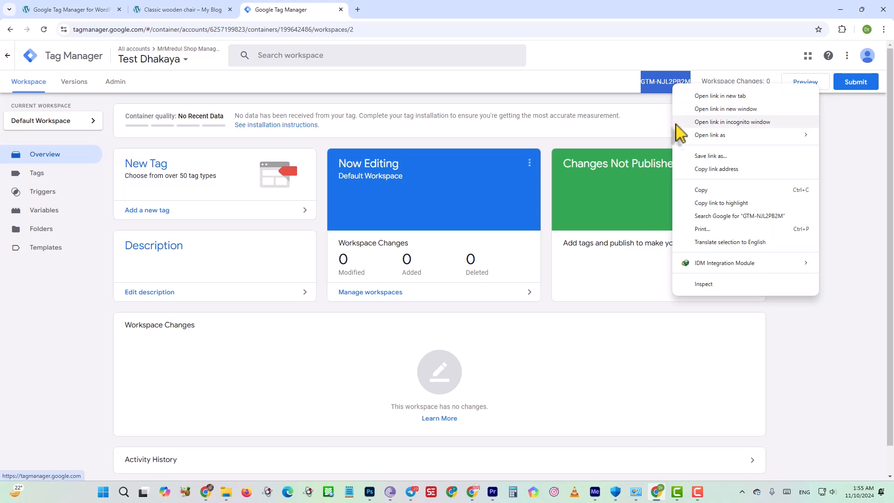
left_click(699, 186)
Paste the container ID into the WordPress plugin's Google Tag Manager ID field and set its container code to On.
left_click(69, 9)
right_click(201, 195)
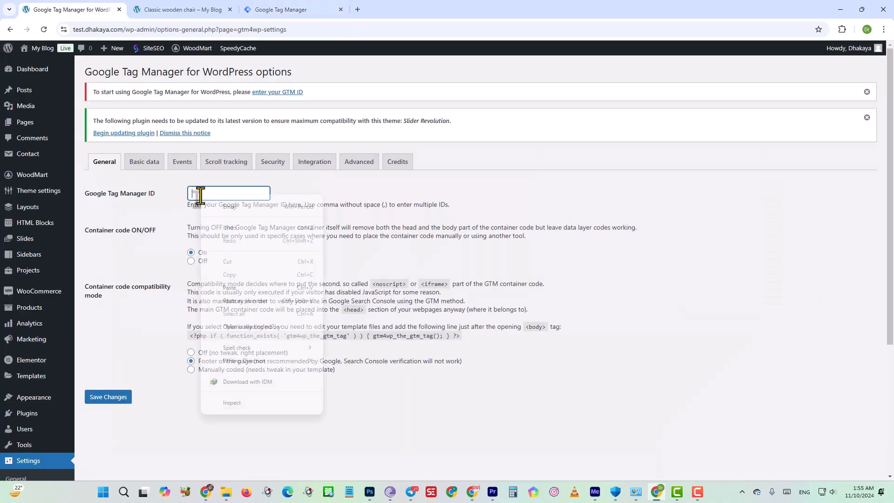
left_click(232, 288)
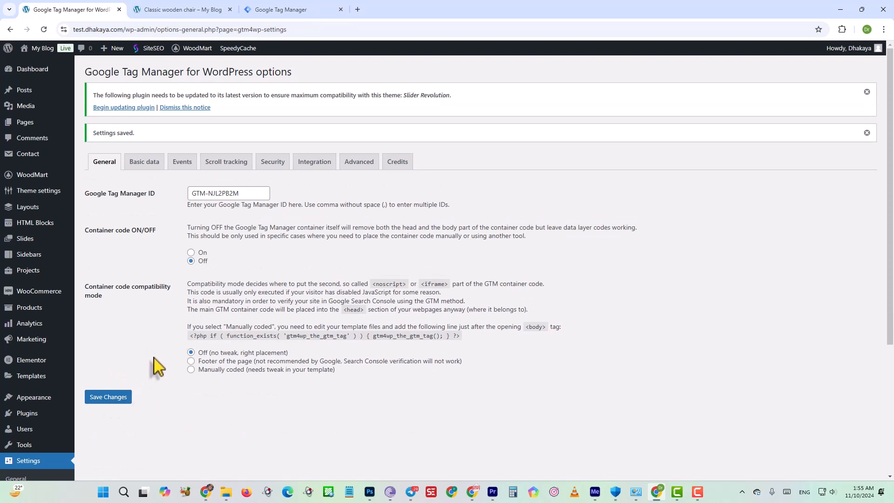
left_click(190, 252)
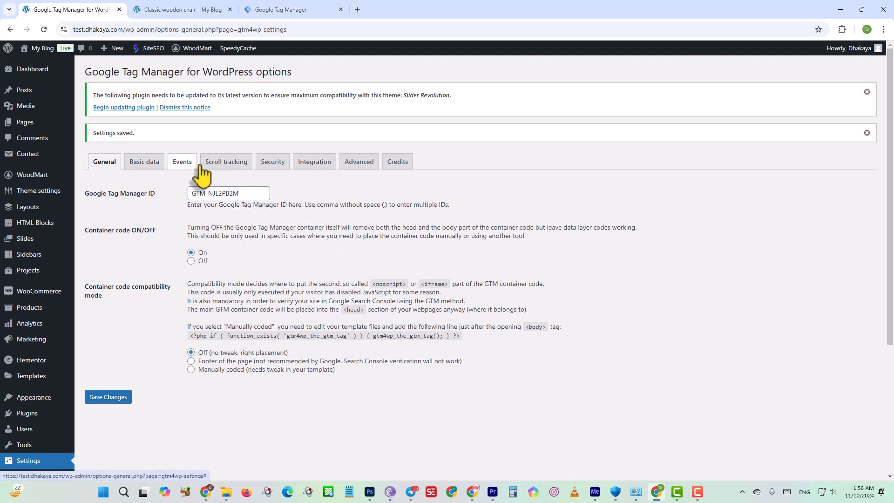
Examine the plugin's WooCommerce integration options, including Track e-commerce, Cart content in data layer and Order data in data layer.
left_click(323, 168)
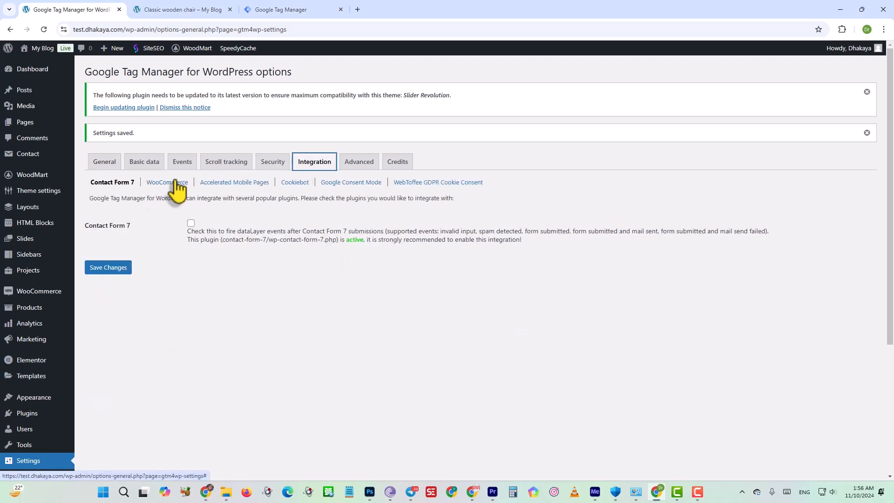
left_click(169, 182)
left_click_drag(168, 182, 151, 183)
left_click(166, 182)
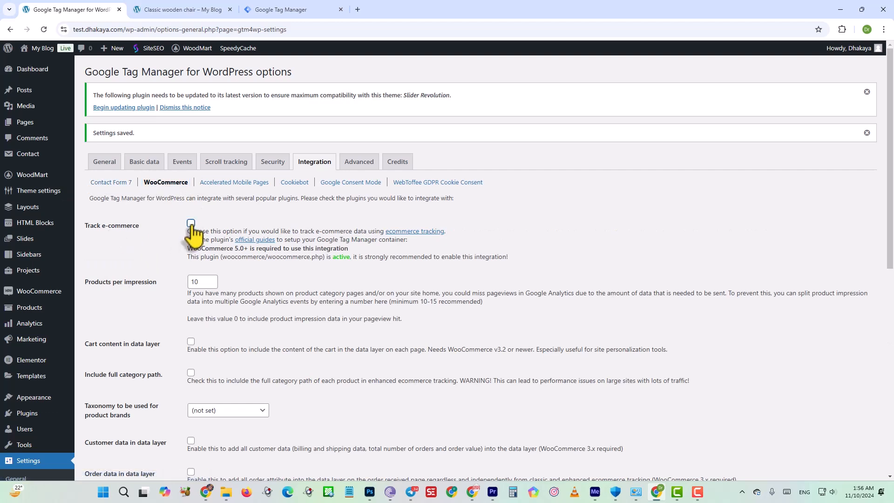
scroll(141, 334, "down", 4)
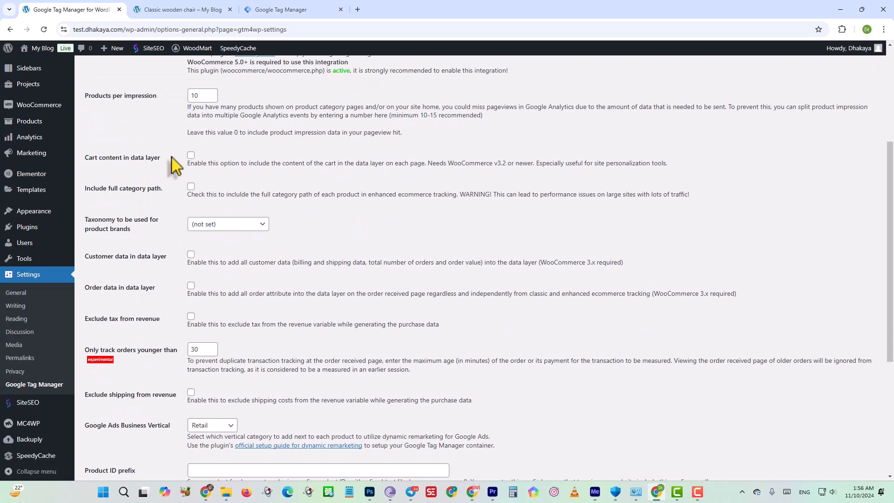
left_click(191, 155)
left_click_drag(130, 164, 88, 161)
left_click(191, 154)
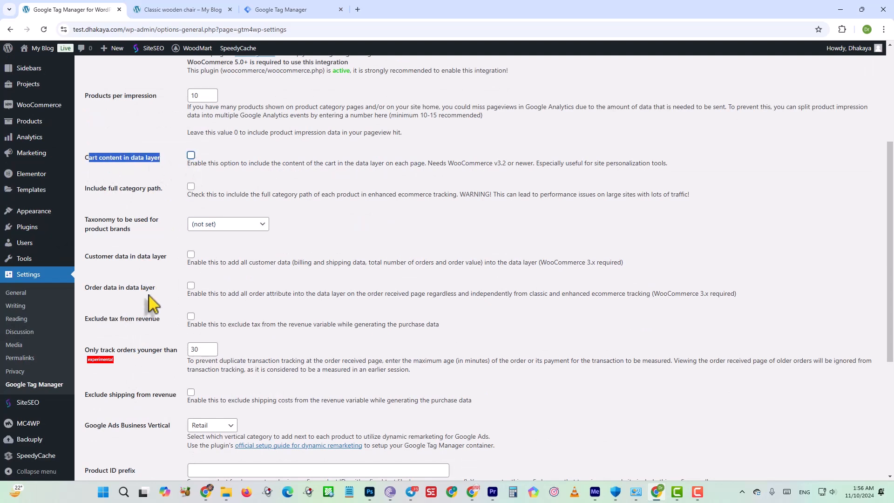
left_click_drag(156, 289, 85, 289)
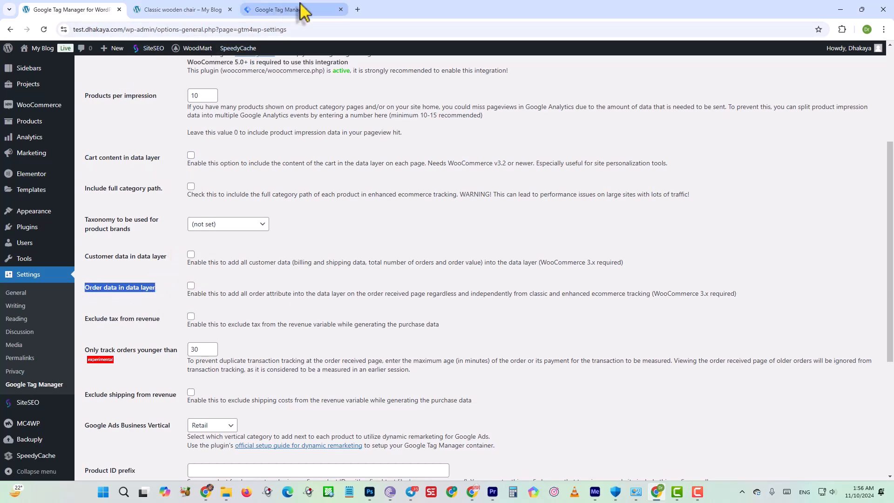
Return to the plugin's general options and check the entered Google Tag Manager ID.
left_click(99, 167)
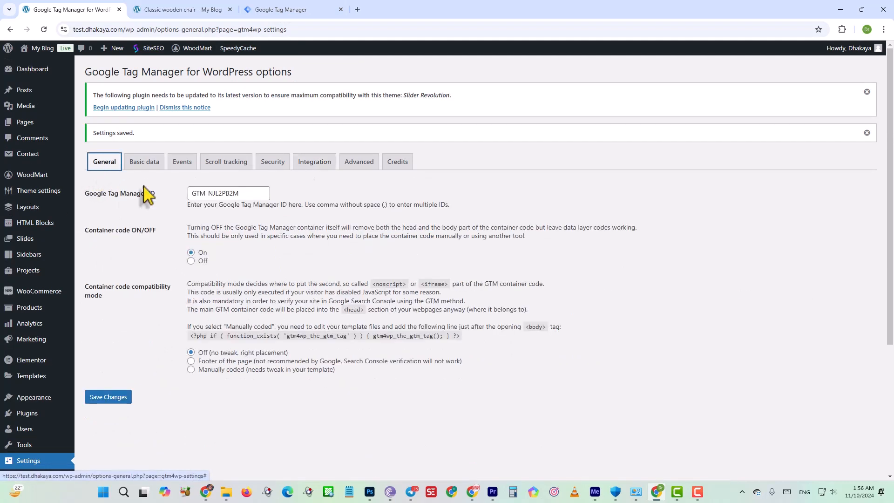
left_click_drag(241, 195, 184, 198)
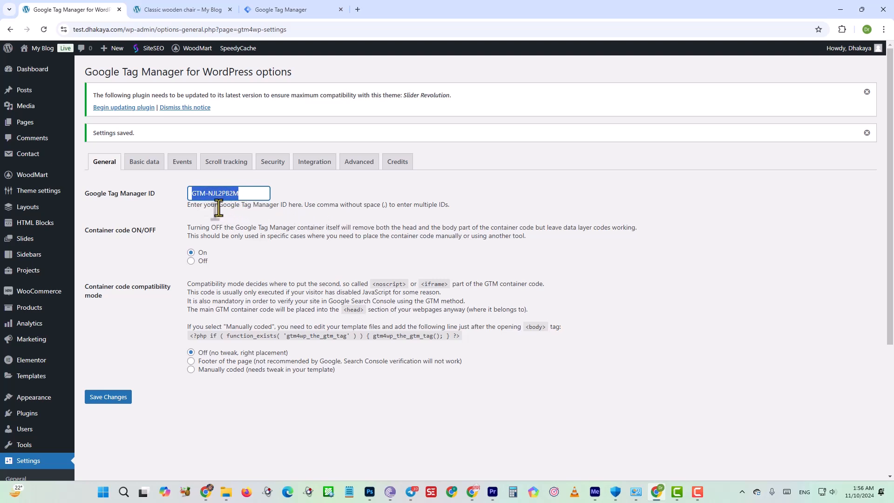
left_click_drag(218, 207, 282, 208)
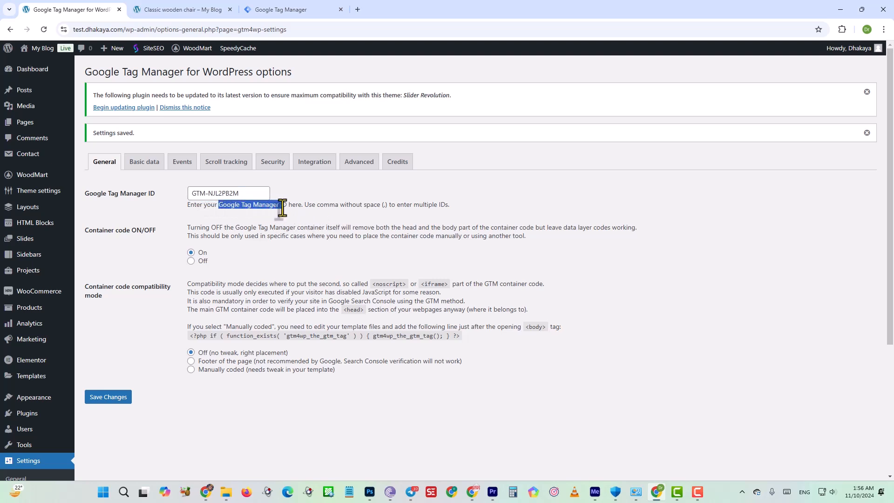
Save the plugin's general options with the entered Google Tag Manager ID.
left_click(227, 193)
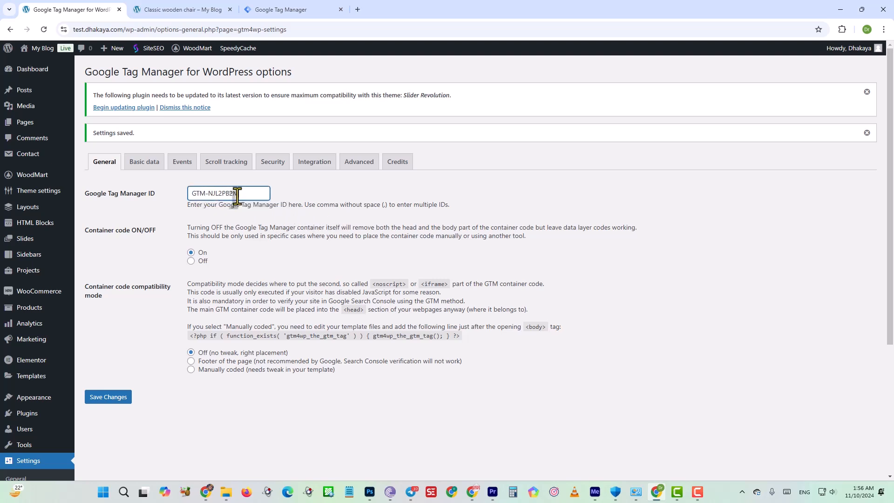
left_click(90, 398)
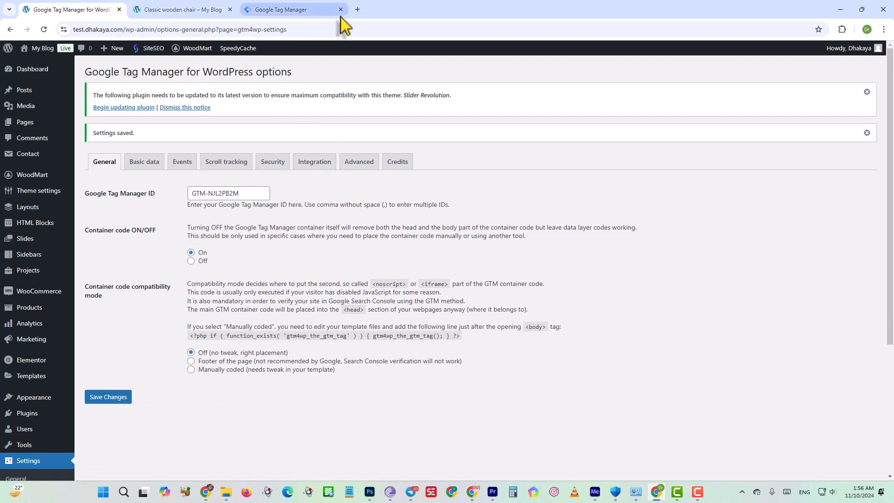
Search Google for "google tag manager extension" in a new browser tab.
left_click(358, 10)
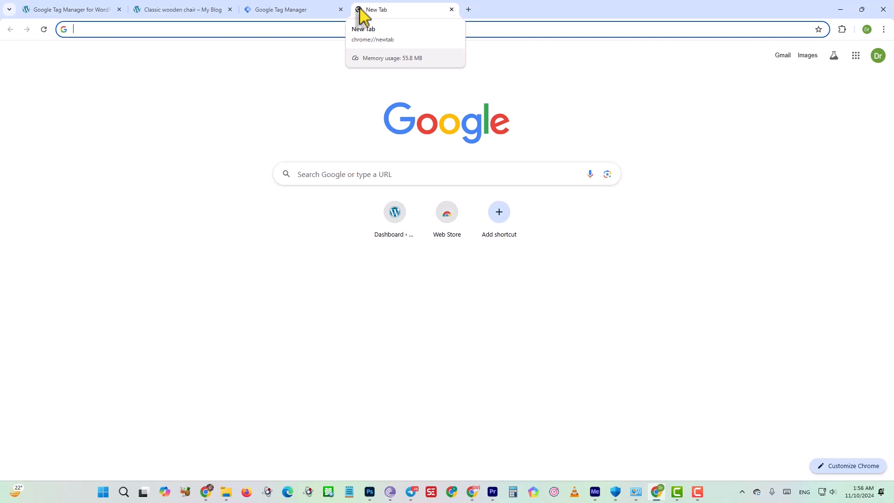
type("google ")
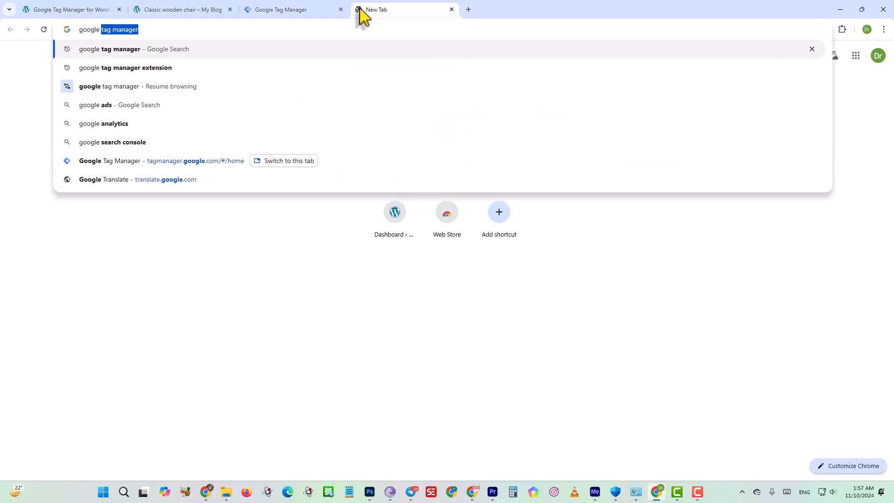
type("tag ")
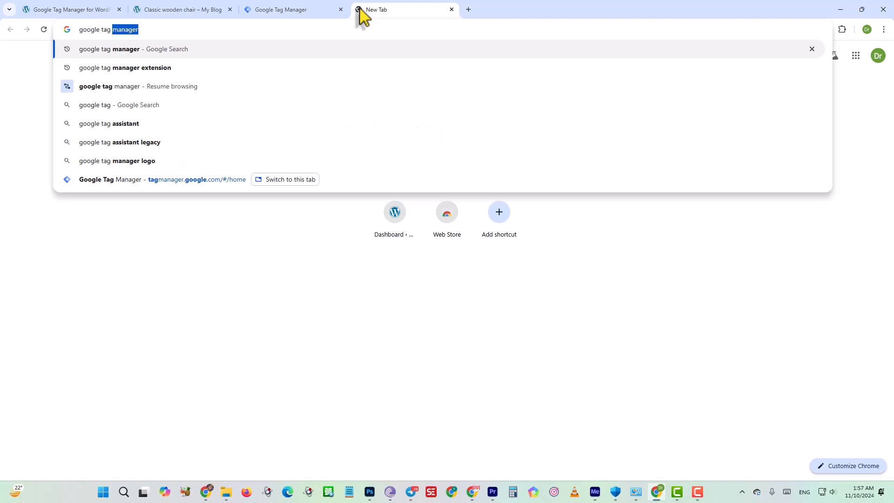
type("manager")
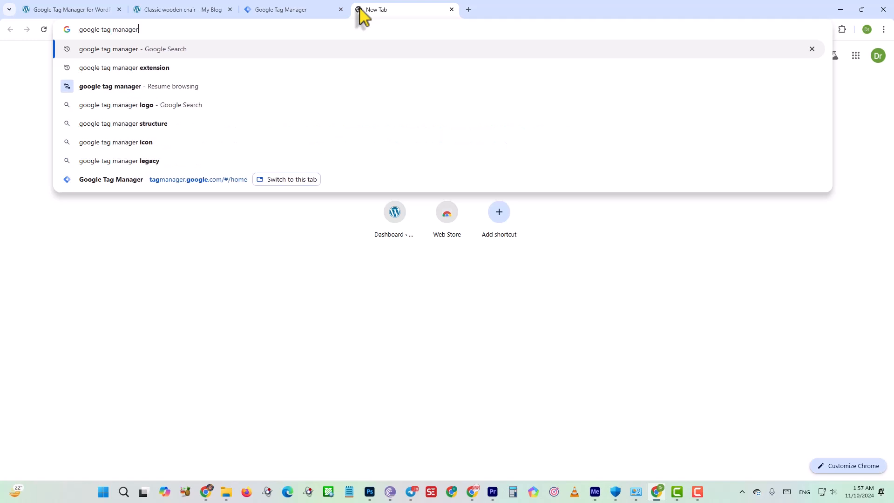
type(" ex")
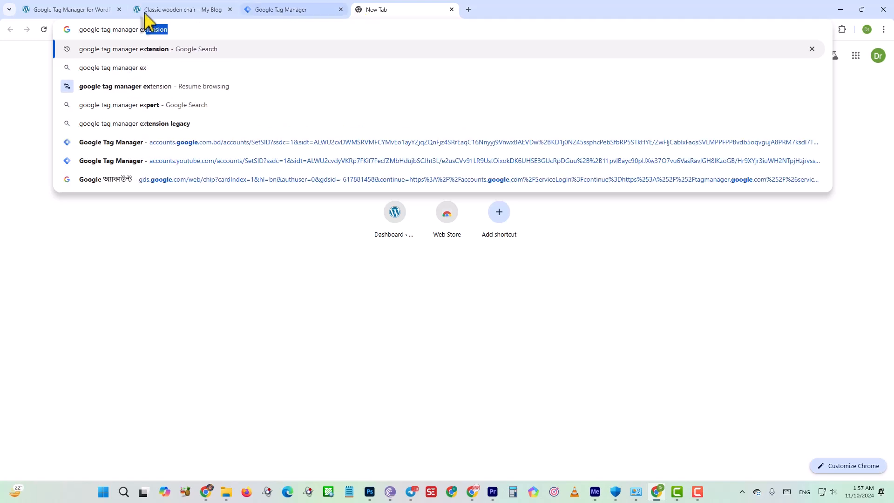
left_click(159, 52)
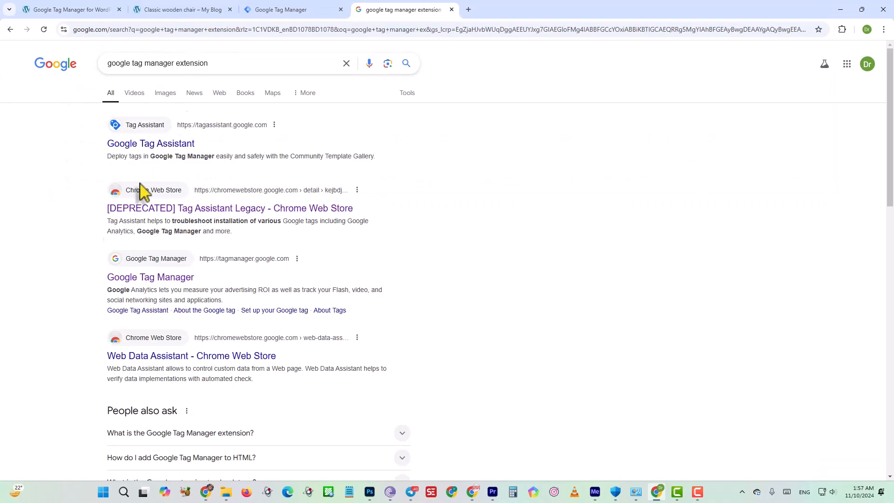
Open the Tag Assistant Legacy page in the Chrome Web Store from the search results and add the extension to Chrome.
left_click_drag(108, 210, 92, 219)
left_click(151, 210)
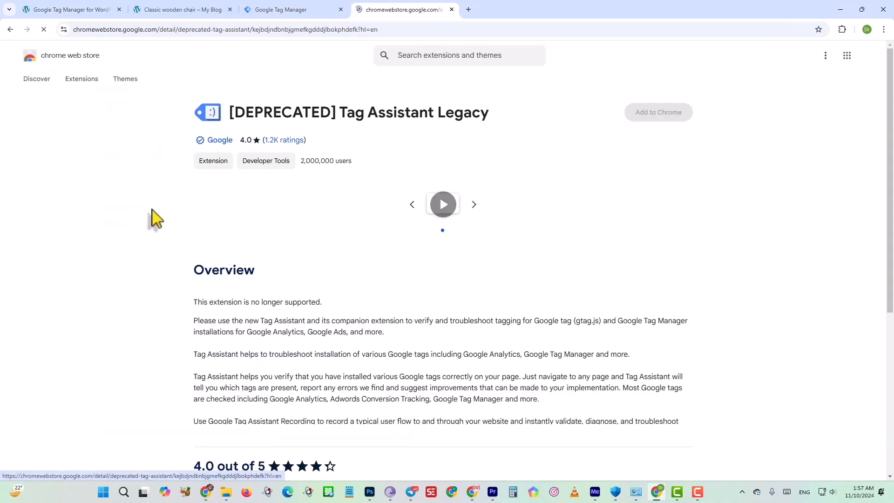
left_click_drag(234, 141, 204, 142)
left_click(654, 113)
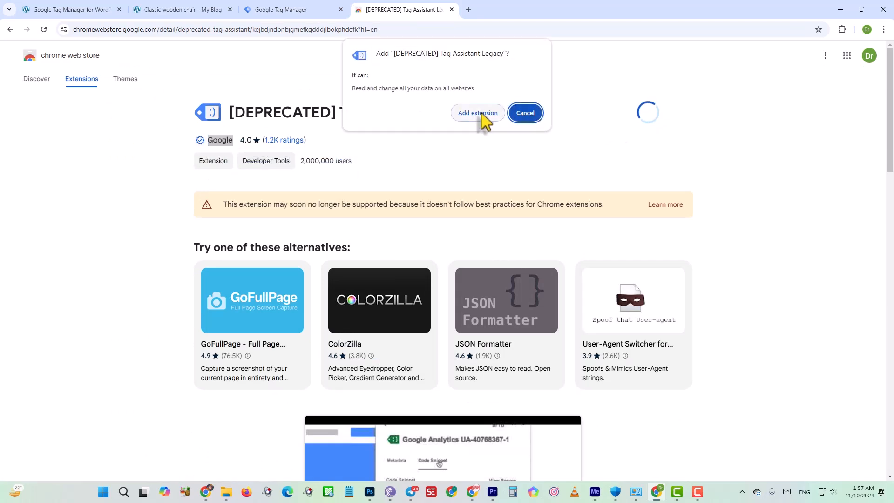
left_click(480, 114)
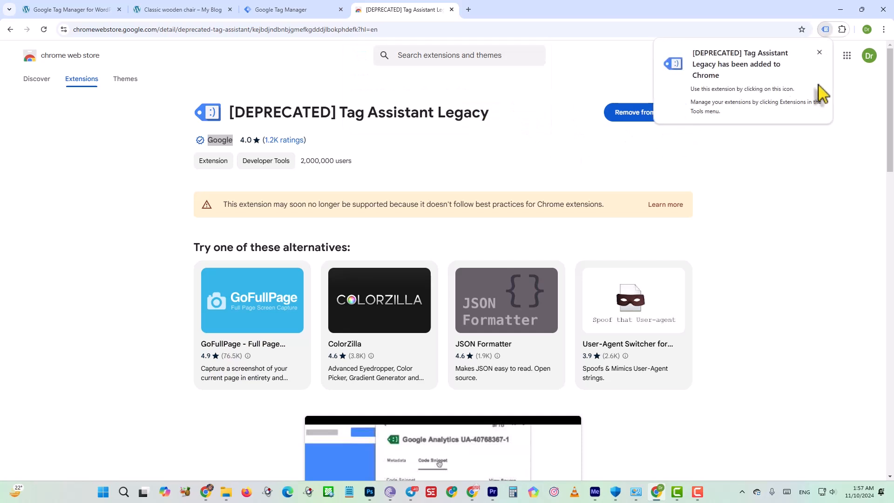
left_click(819, 52)
Pin the Tag Assistant Legacy extension so it stays accessible in the browser.
left_click(841, 29)
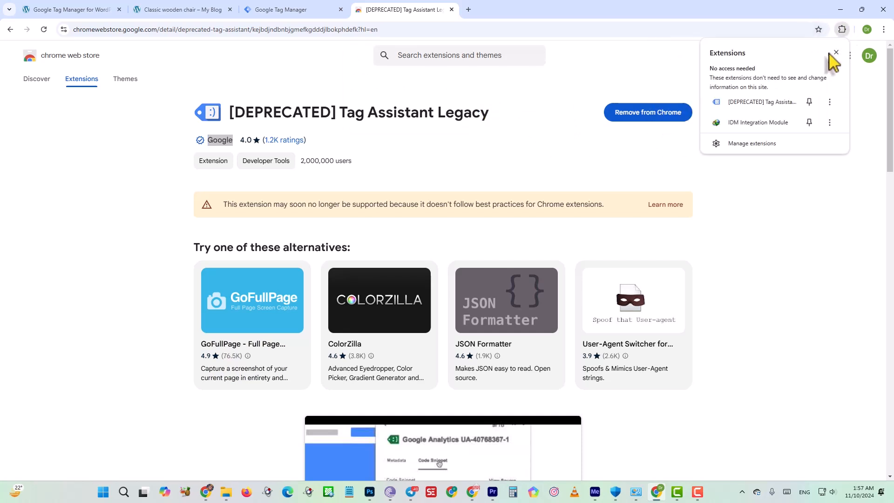
left_click(809, 102)
left_click(841, 29)
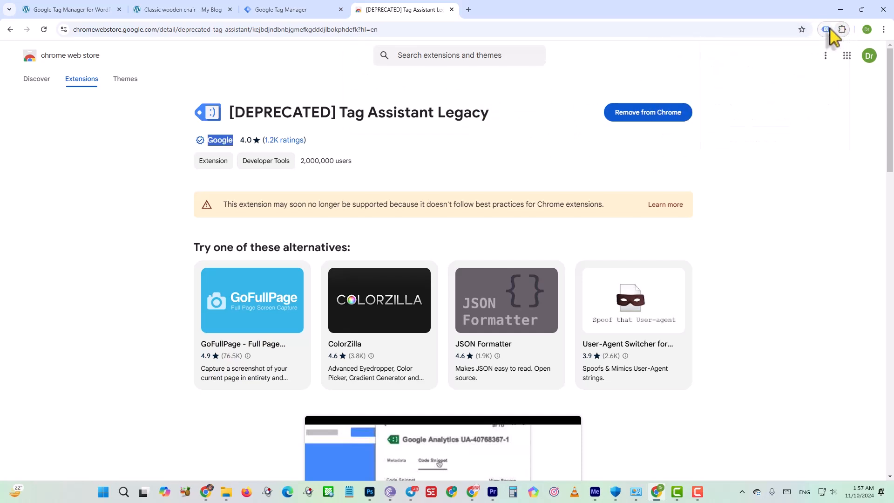
On the store's Classic wooden chair page, accept Tag Assistant Legacy's default tag checks, enable it for the page and reload.
left_click(168, 10)
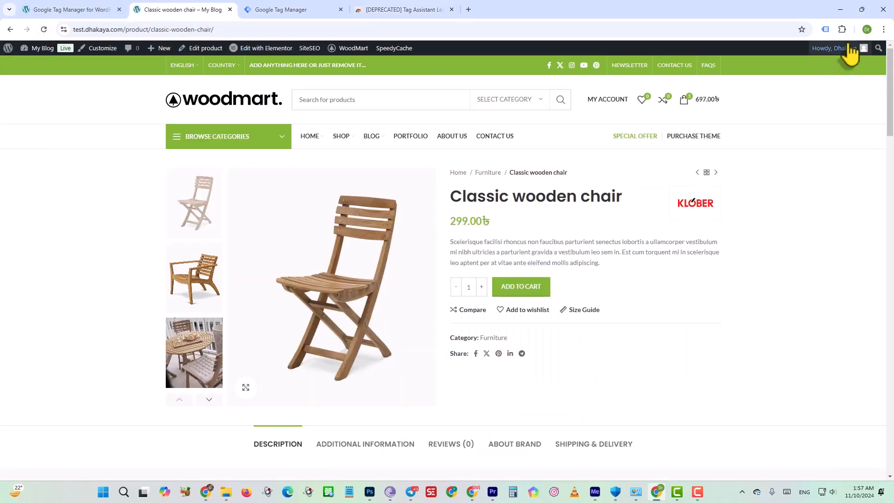
left_click(825, 29)
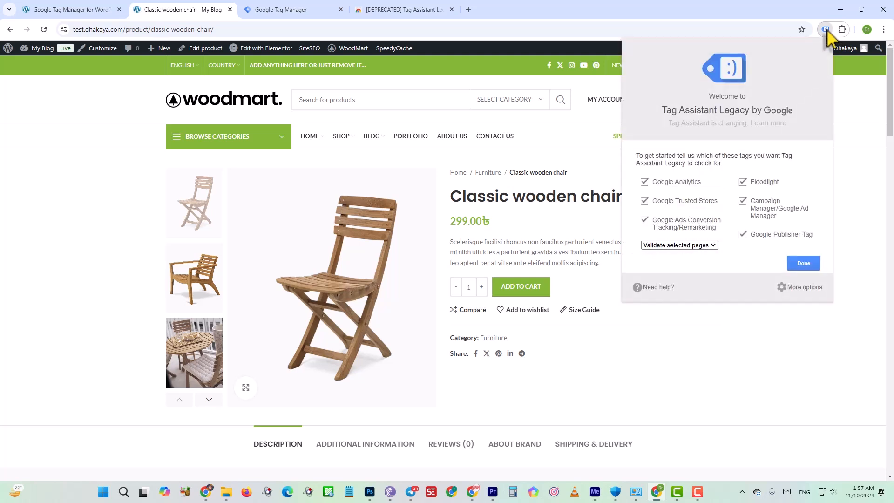
left_click(792, 261)
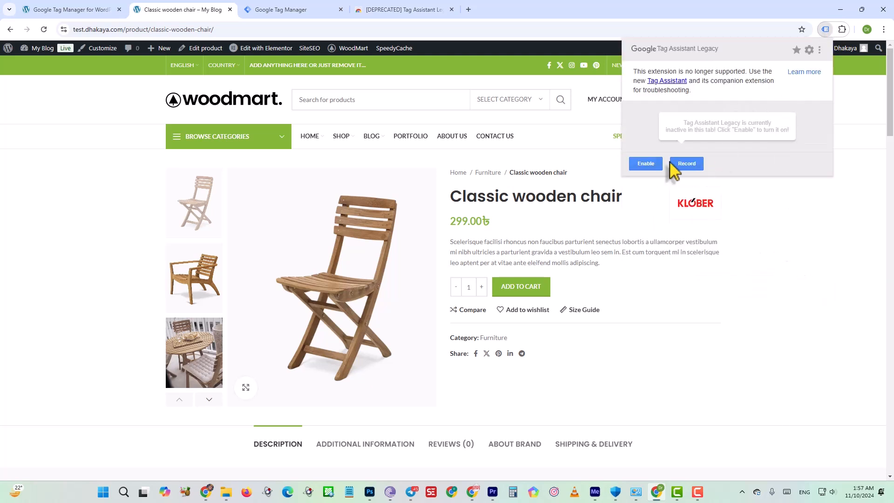
left_click(647, 165)
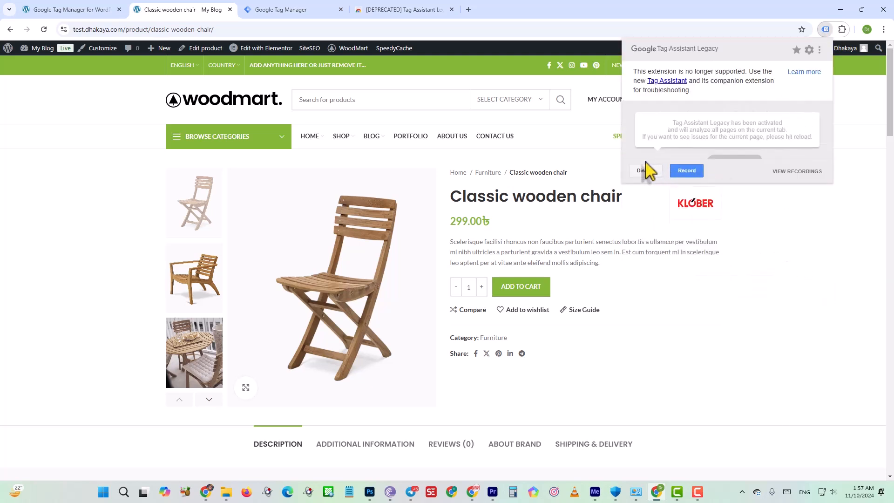
left_click(44, 30)
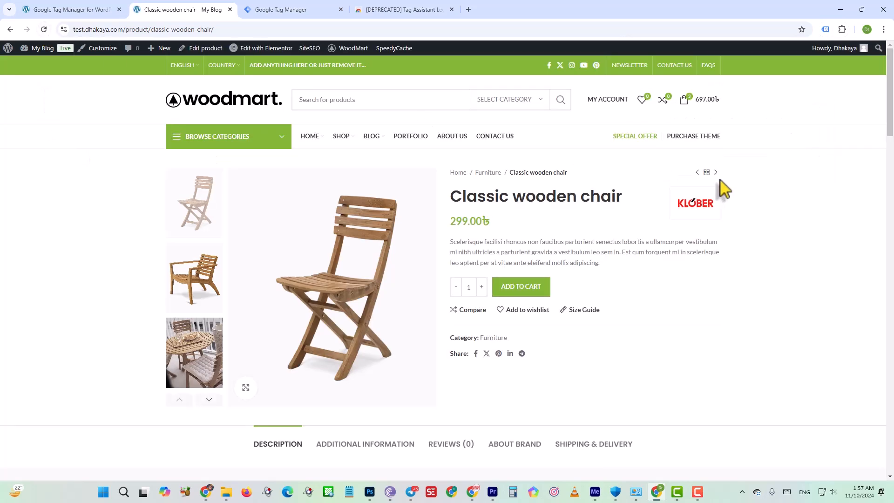
Check the tag analysis result for the product page and examine the Google Tag Manager tag's account ID.
left_click(826, 31)
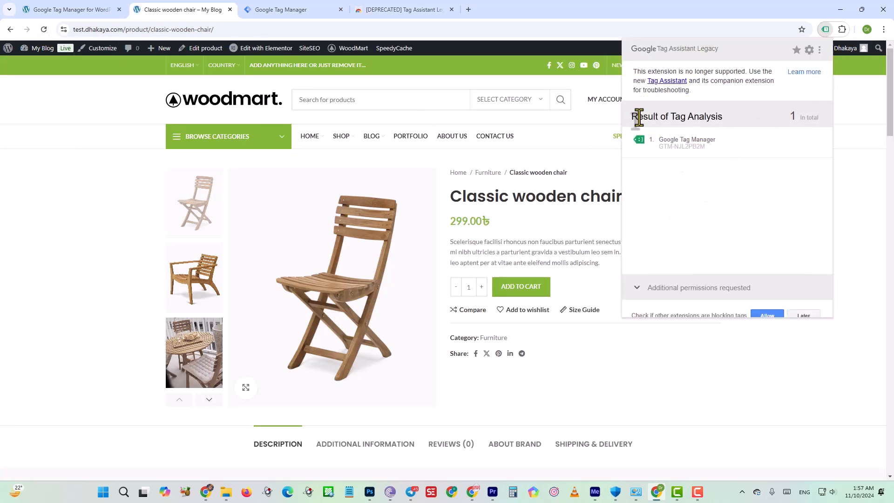
left_click_drag(660, 116, 734, 116)
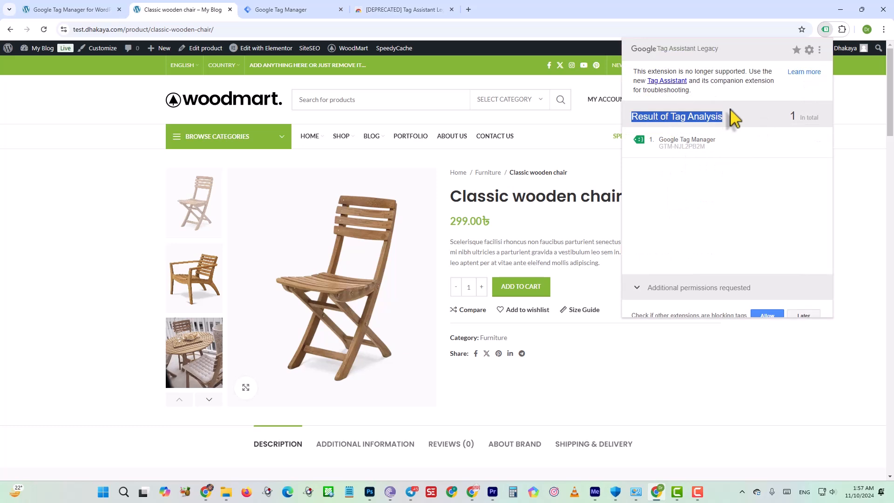
left_click(711, 158)
left_click(709, 152)
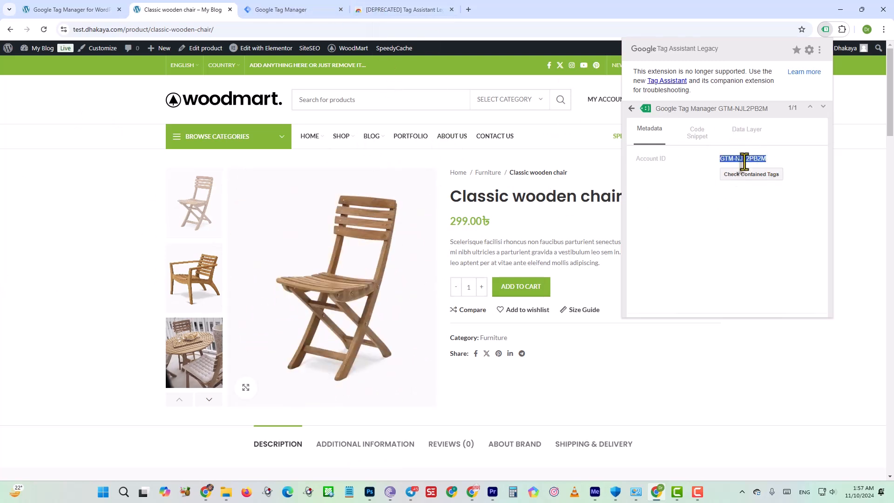
left_click_drag(753, 160, 770, 157)
Switch to Google Tag Manager and compare the Test Dhakaya container ID with the one detected on the store.
left_click(301, 15)
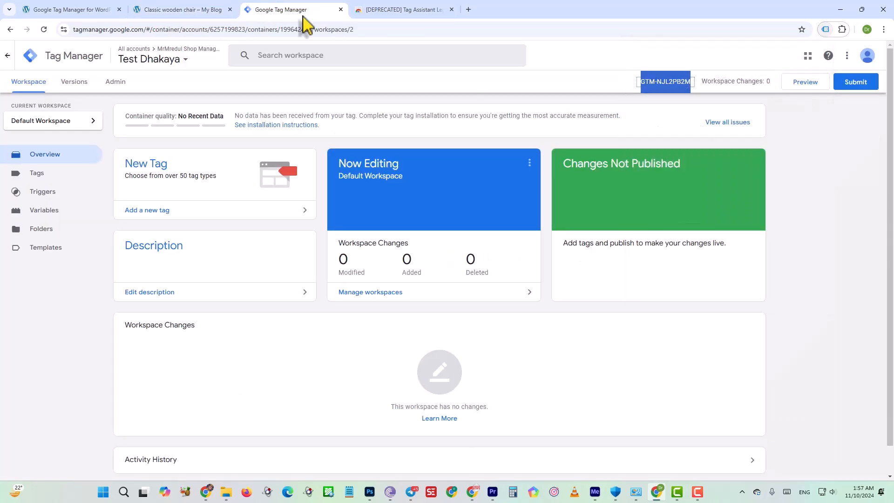
left_click(660, 105)
left_click_drag(691, 82, 663, 86)
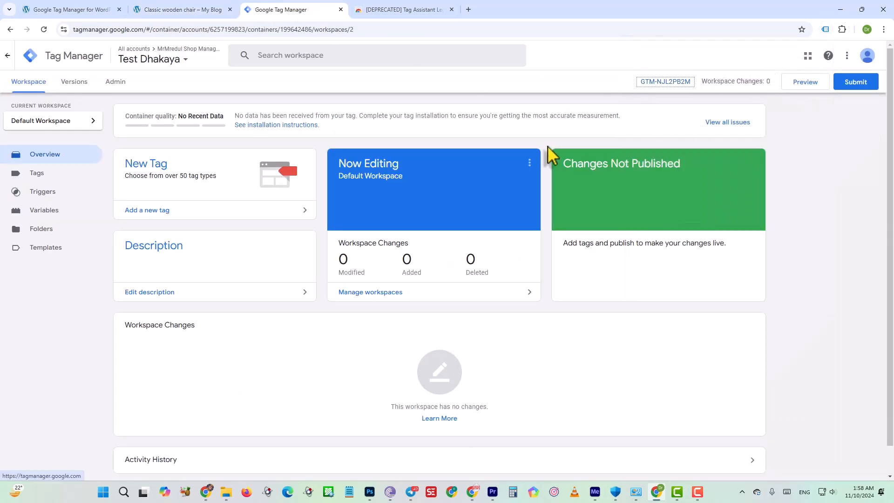